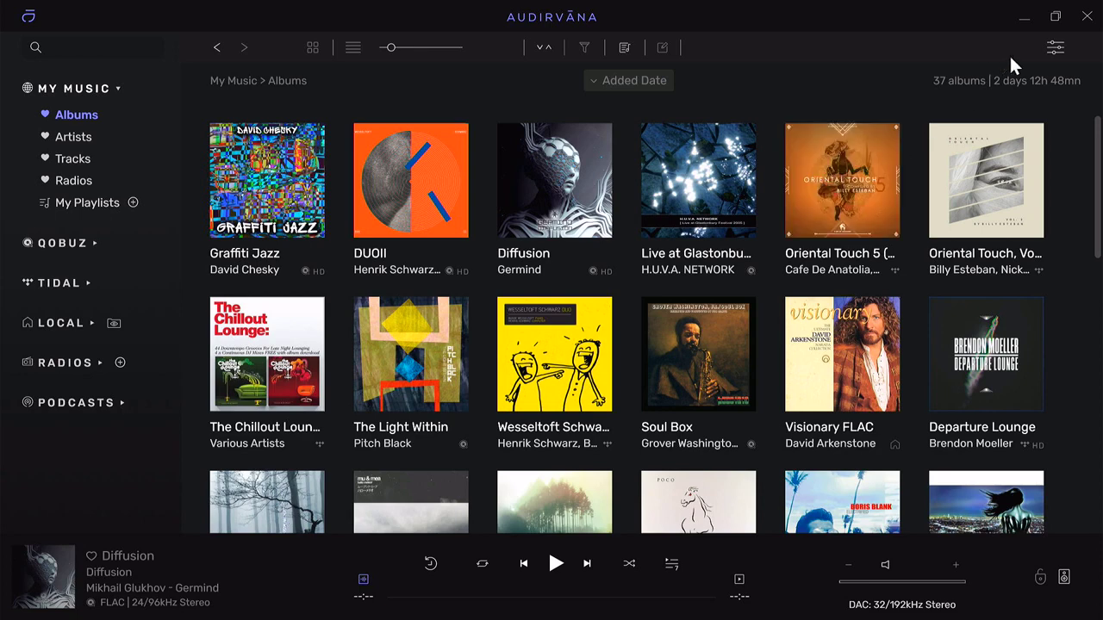
Show the Streaming settings with Qobuz (HiRes 192kHz) and TIDAL (High Lossless) connected.
left_click(1056, 50)
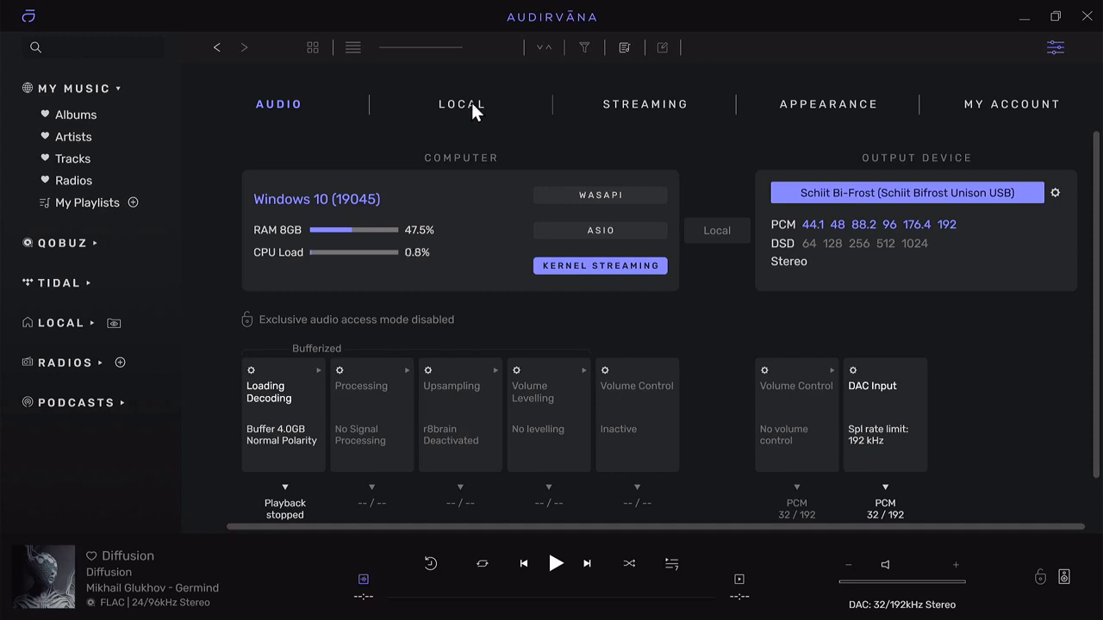
left_click(616, 107)
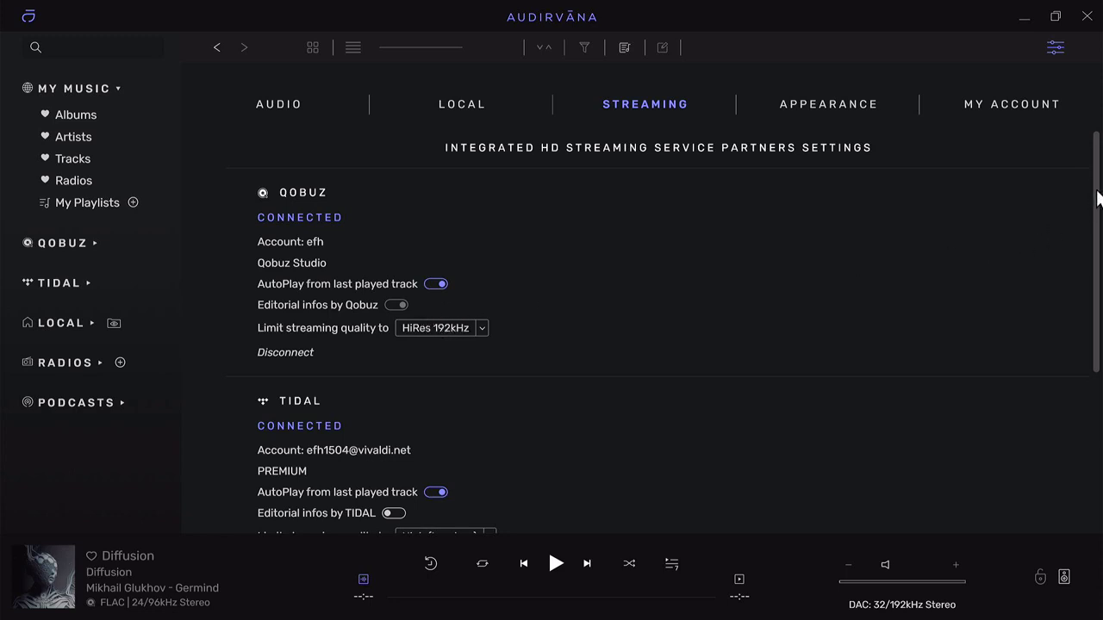
left_click_drag(1098, 198, 1099, 222)
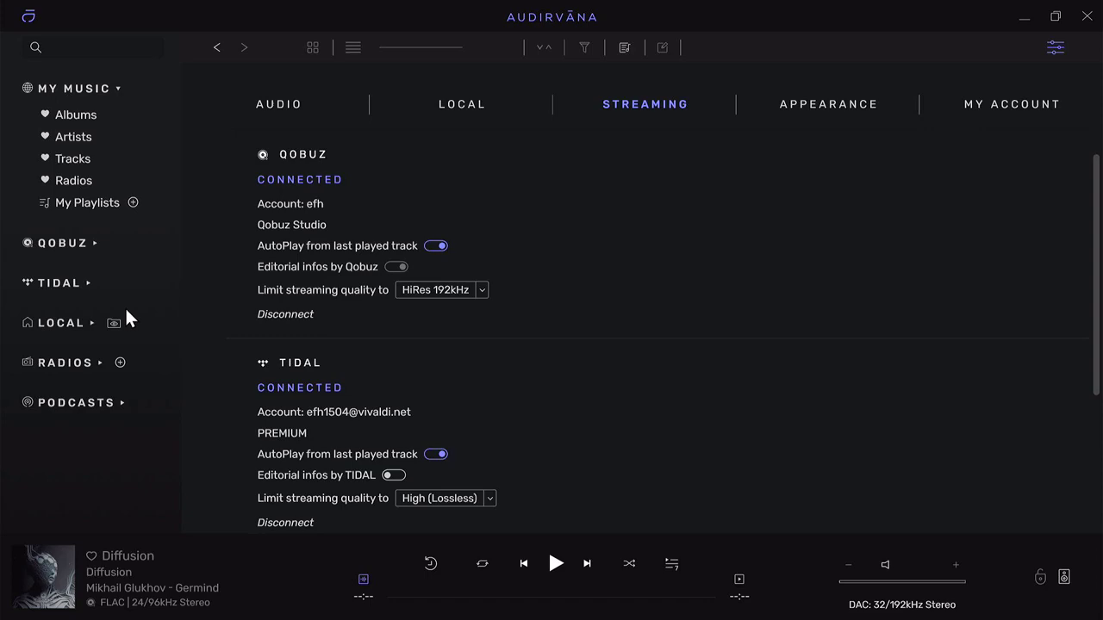
Browse local Artists to Genesis, open Nursery Cryme, and read its full review.
left_click(92, 324)
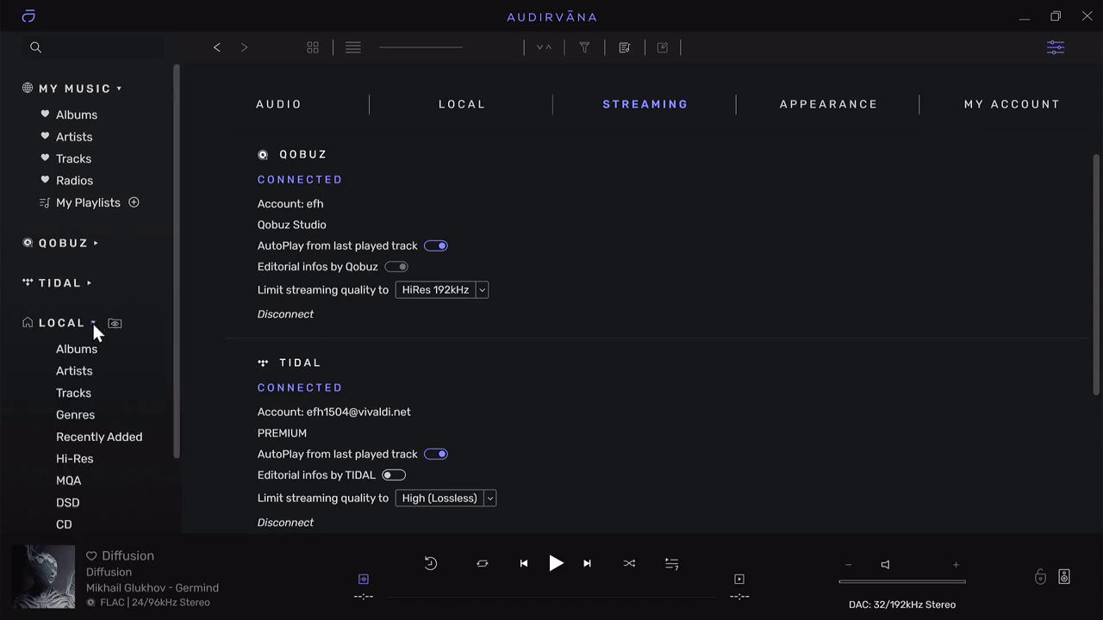
left_click(75, 372)
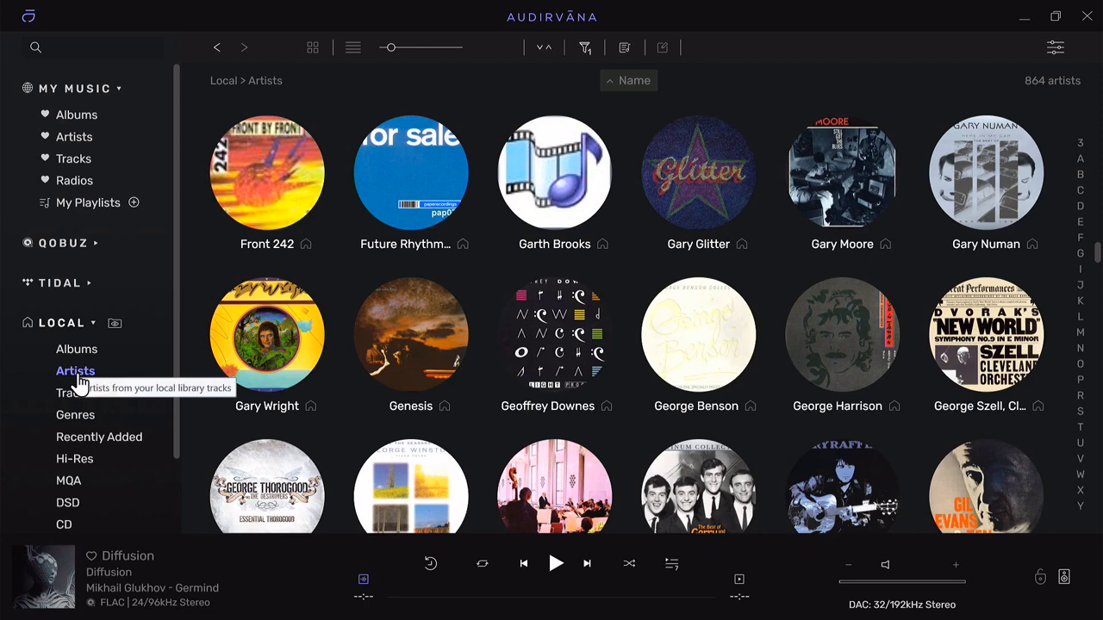
left_click(387, 319)
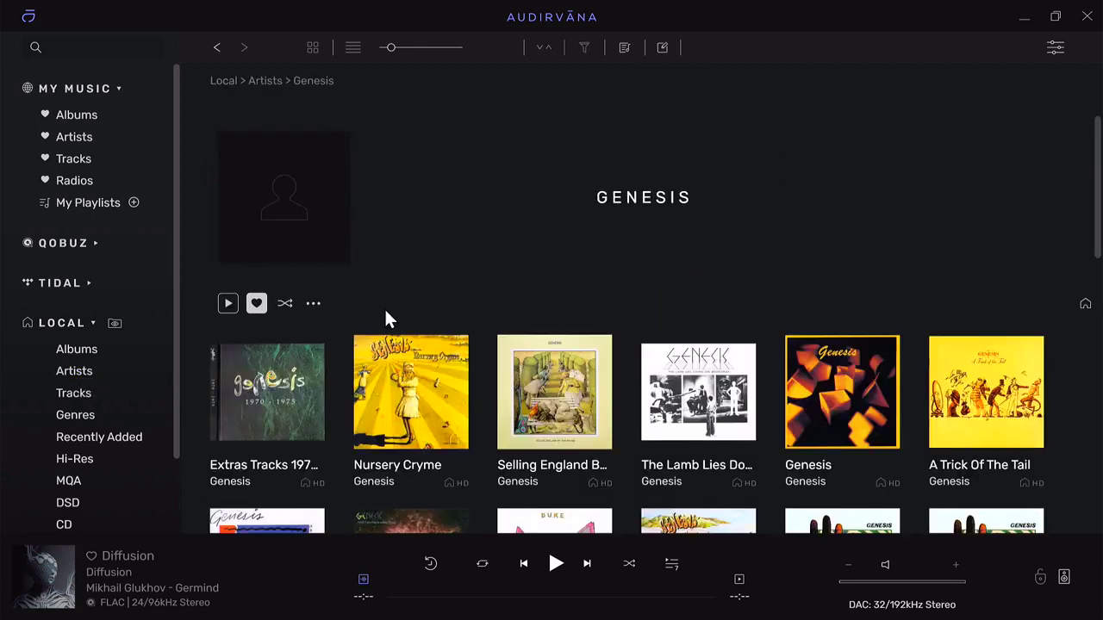
left_click(396, 365)
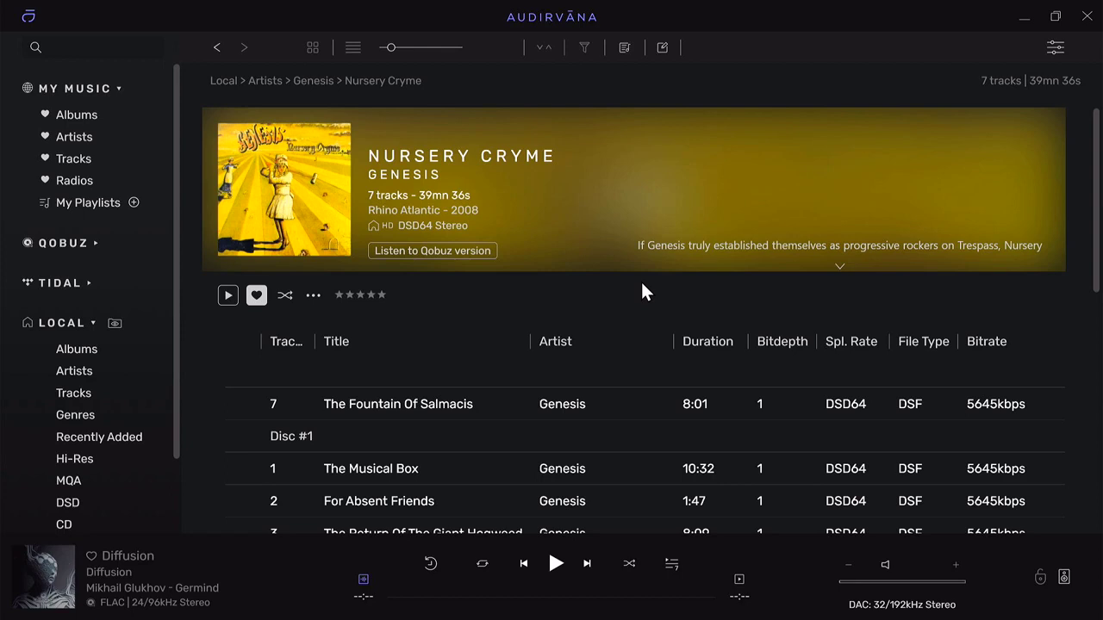
left_click(838, 269)
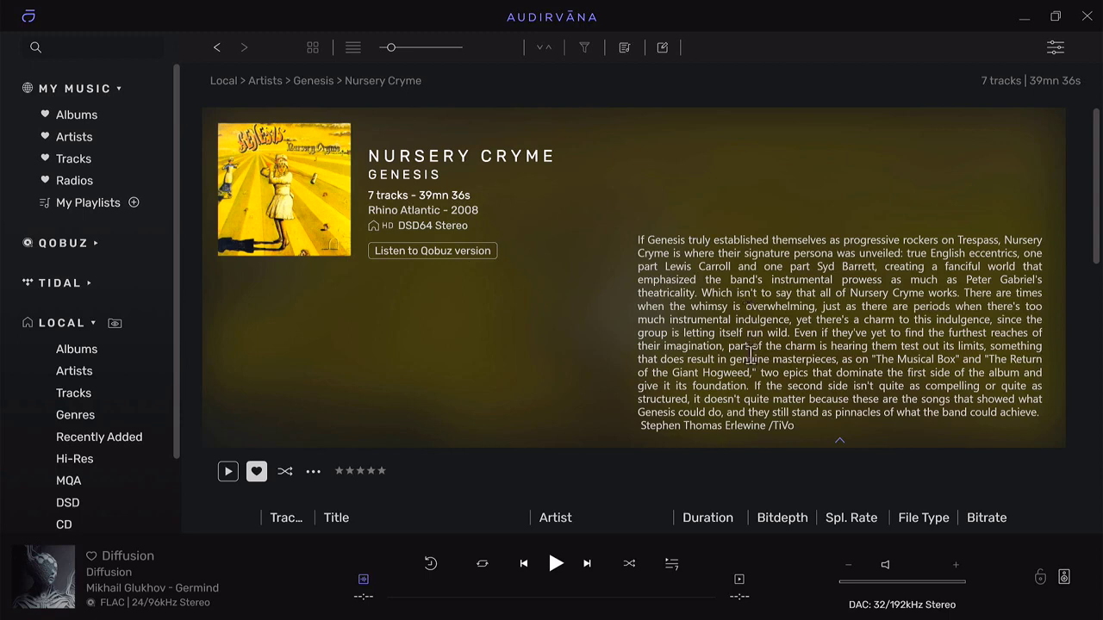
left_click(840, 442)
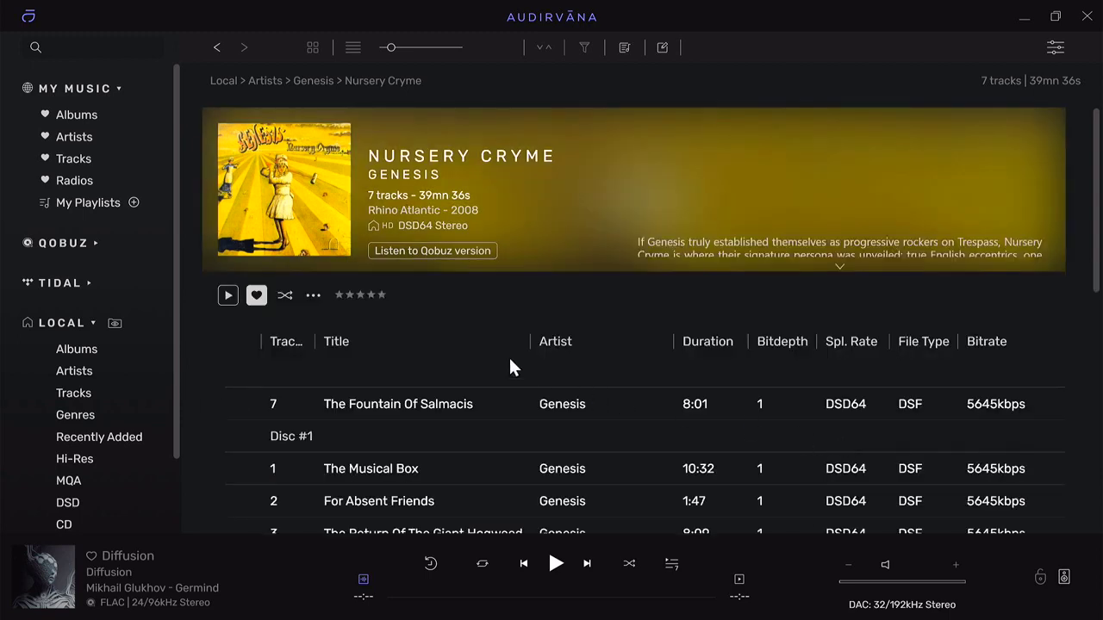
Go back to Settings and show Streaming with Qobuz at HiRes 192kHz and TIDAL at High (Lossless).
left_click(216, 49)
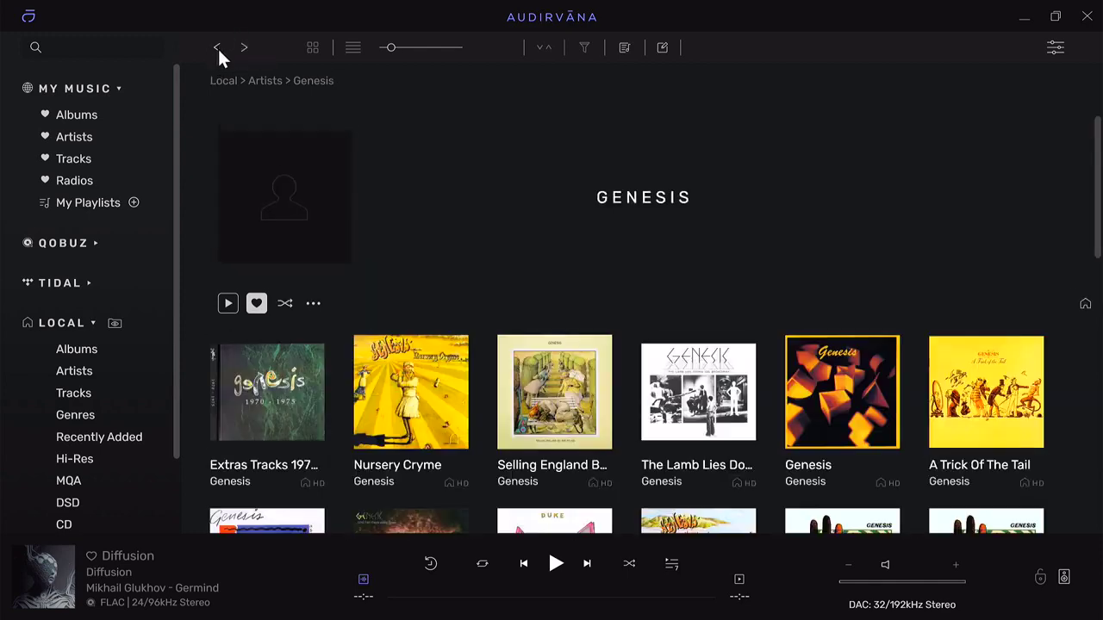
left_click(217, 48)
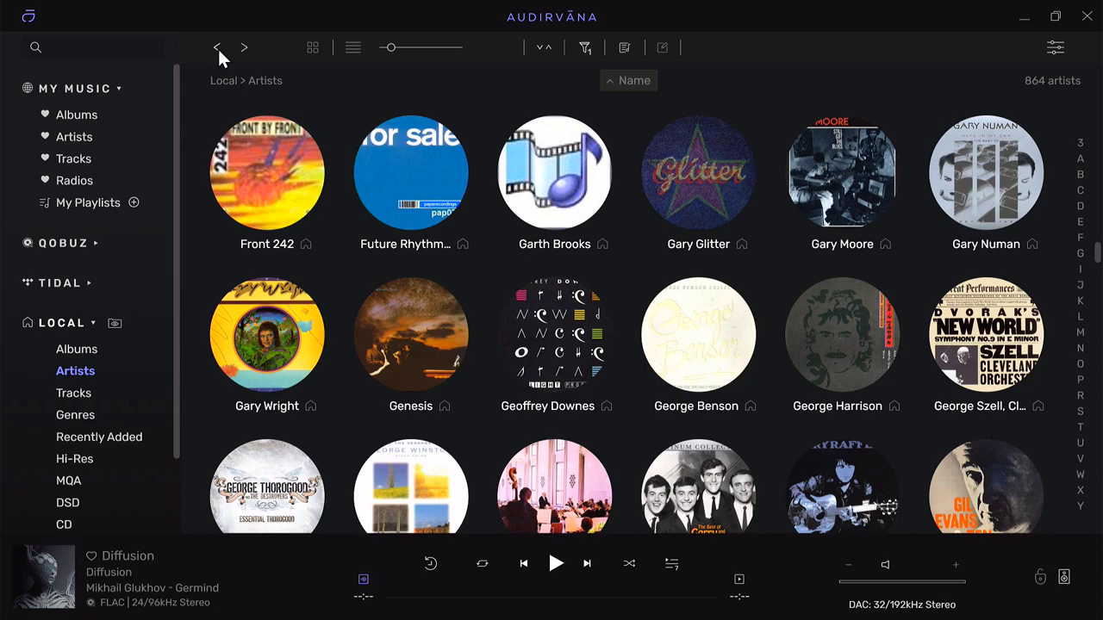
left_click(217, 48)
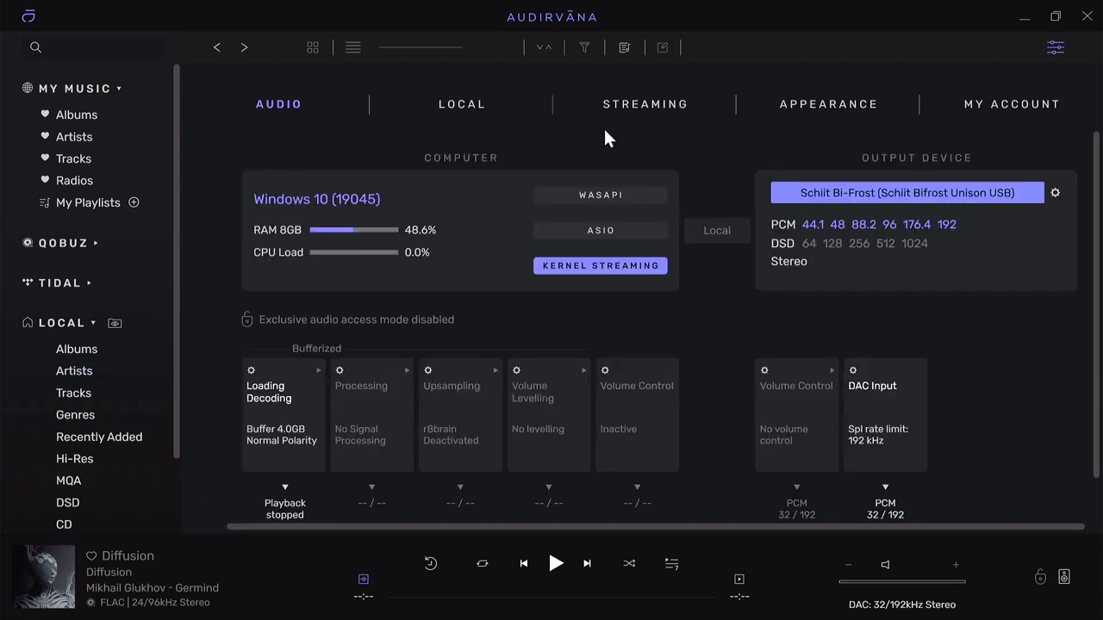
left_click(648, 103)
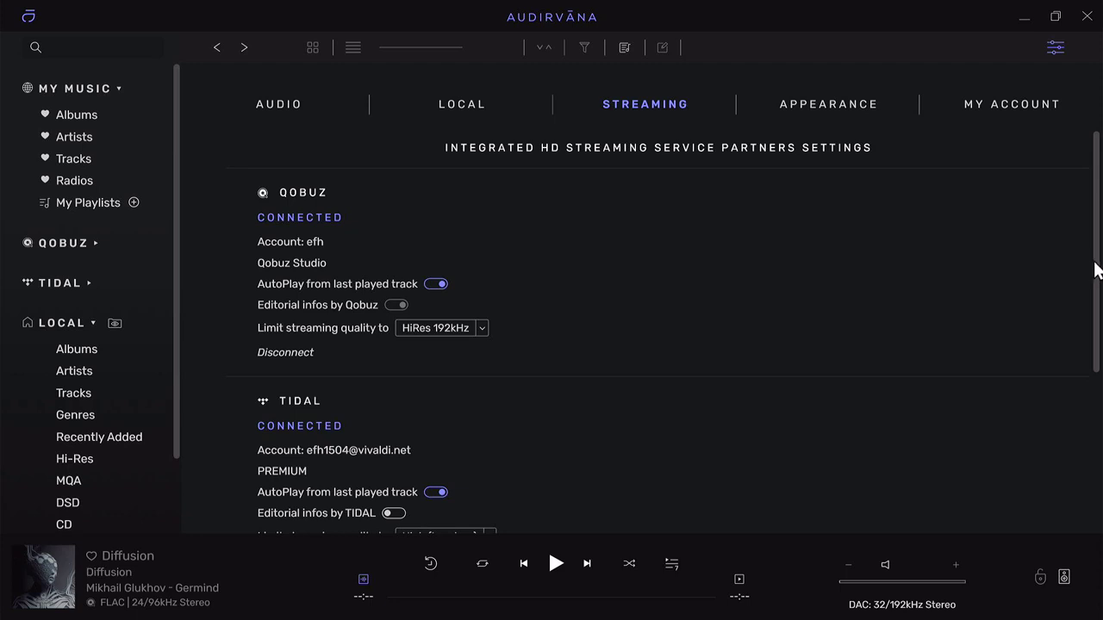
scroll(1097, 280, "down", 1)
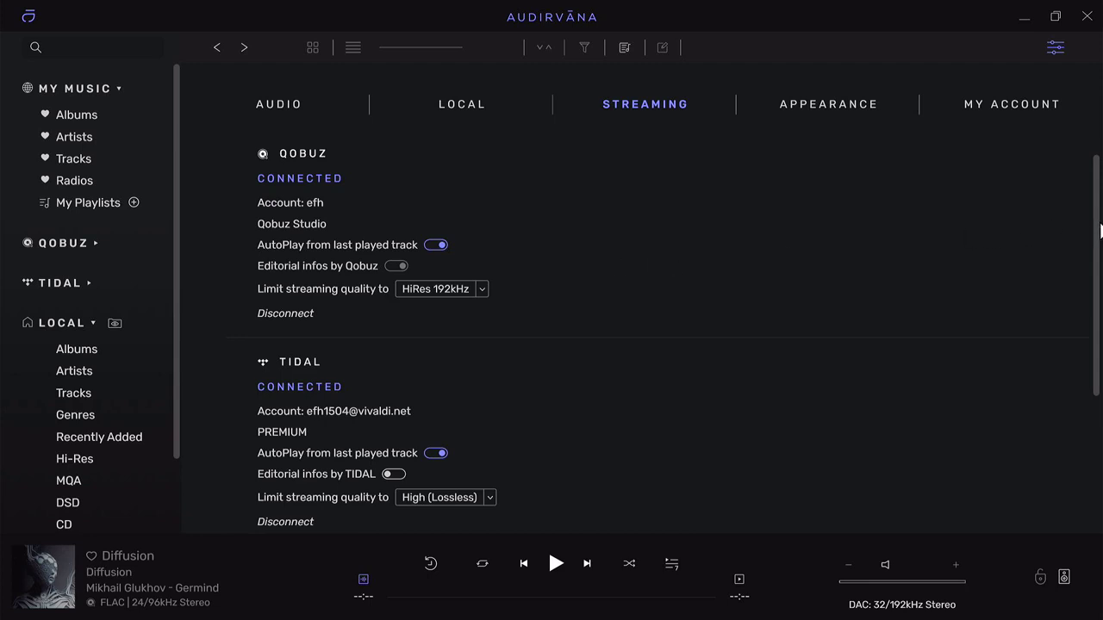
left_click_drag(1098, 239, 1095, 258)
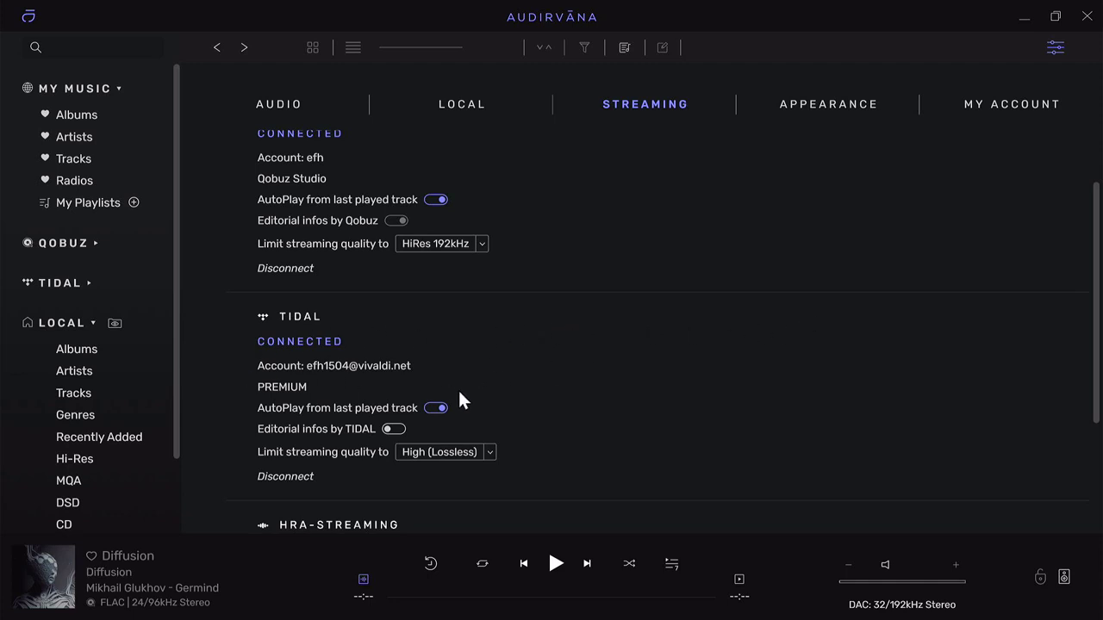
left_click(490, 452)
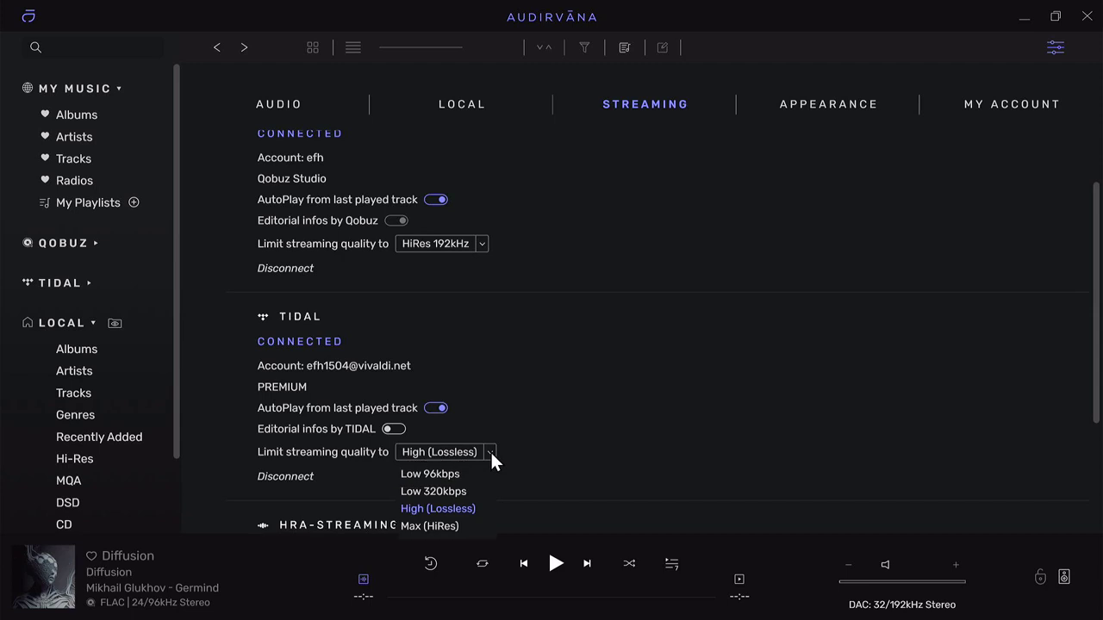
left_click(491, 454)
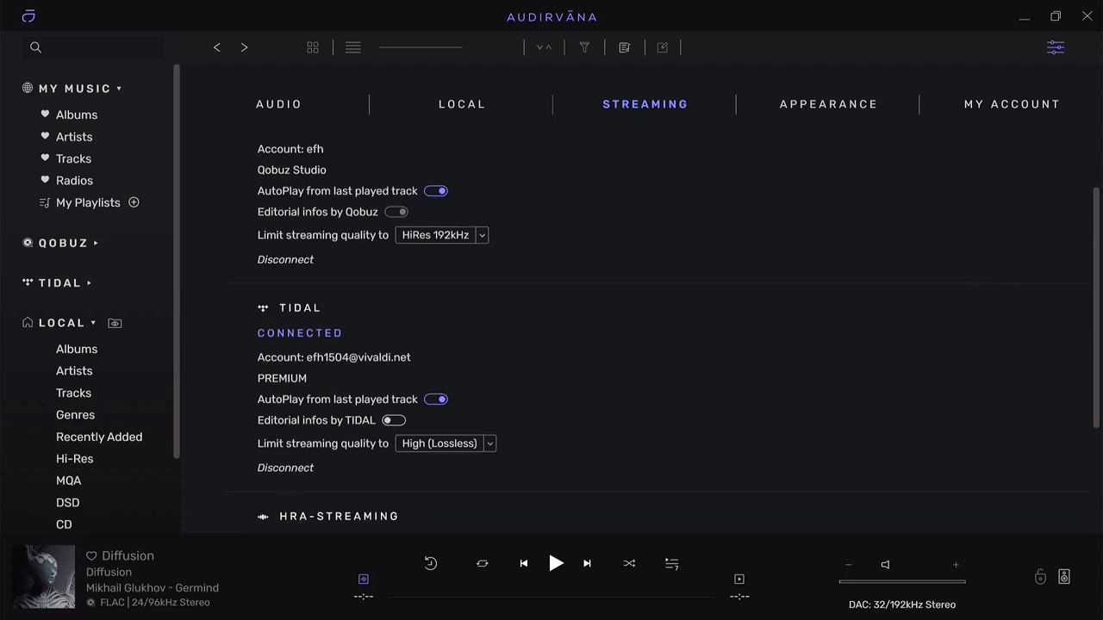
scroll(1099, 334, "down", 3)
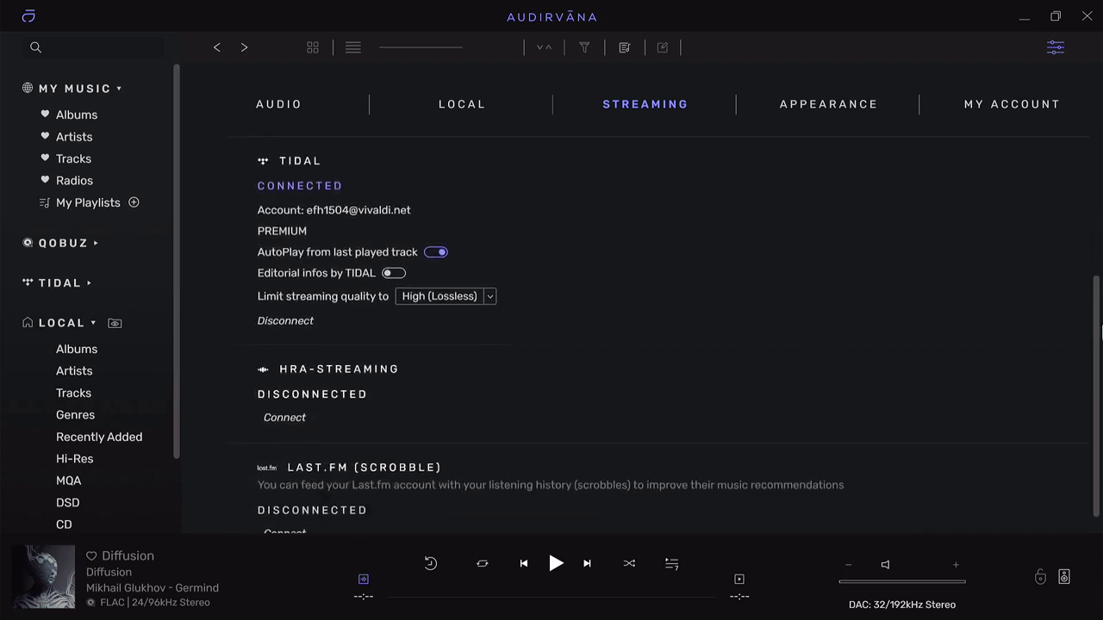
left_click_drag(1099, 335, 1099, 344)
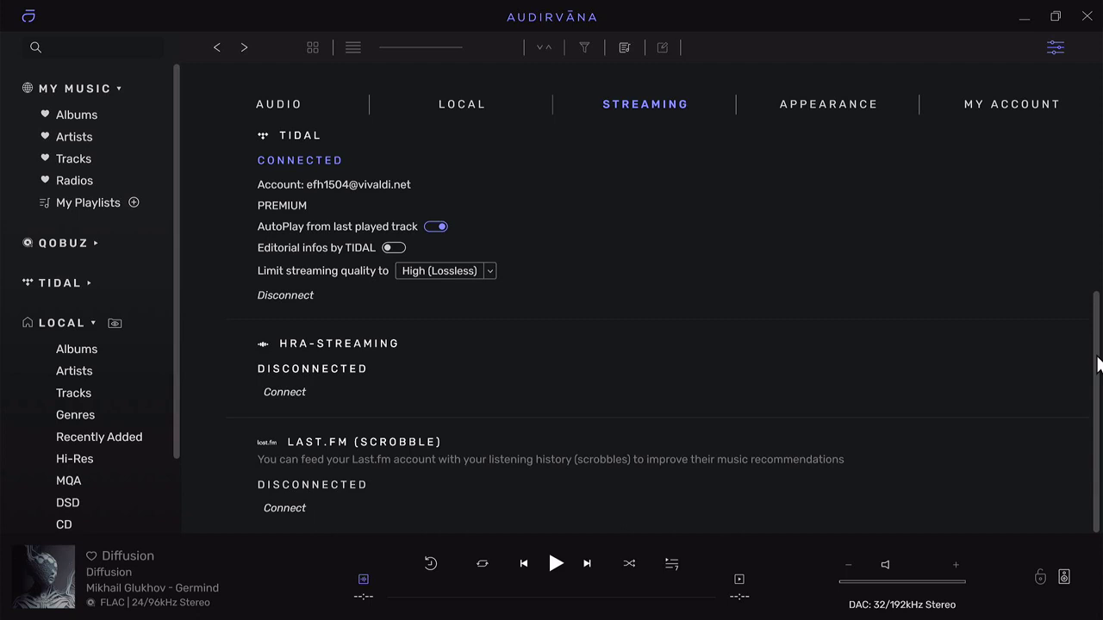
left_click_drag(1096, 363, 1094, 123)
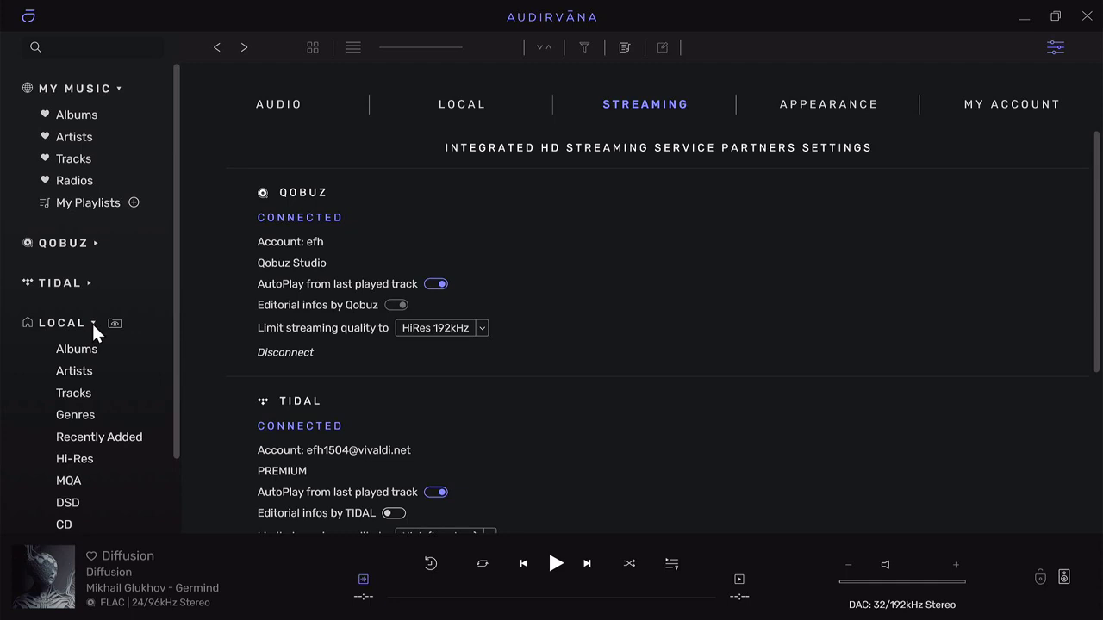
Collapse LOCAL, expand QOBUZ, and view its Favorites and then Discover pages.
scroll(95, 326, "down", 1)
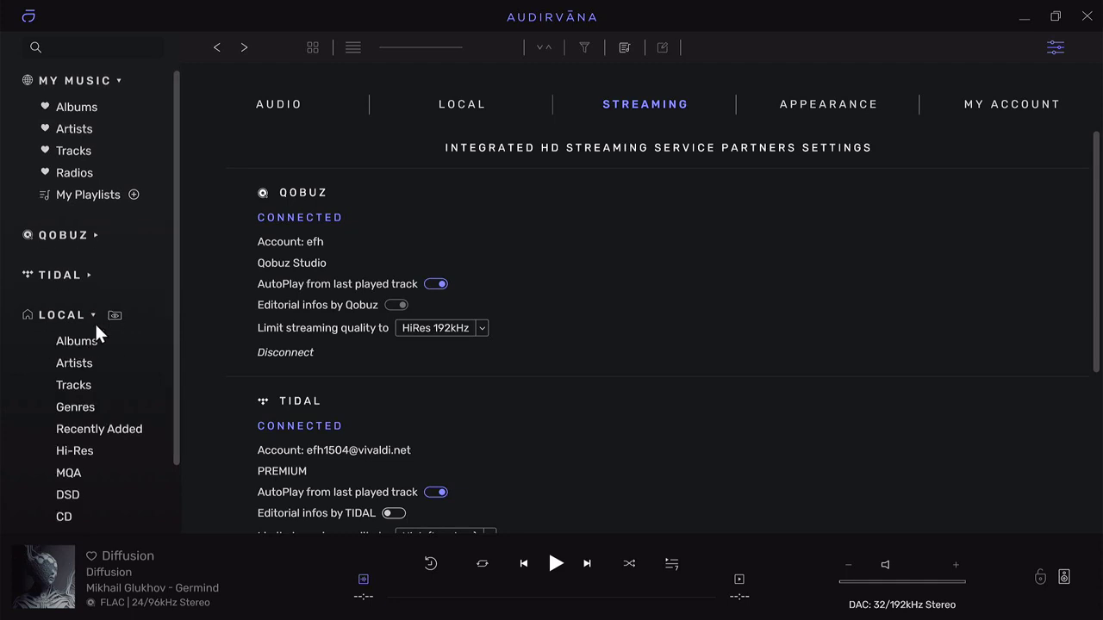
left_click(93, 313)
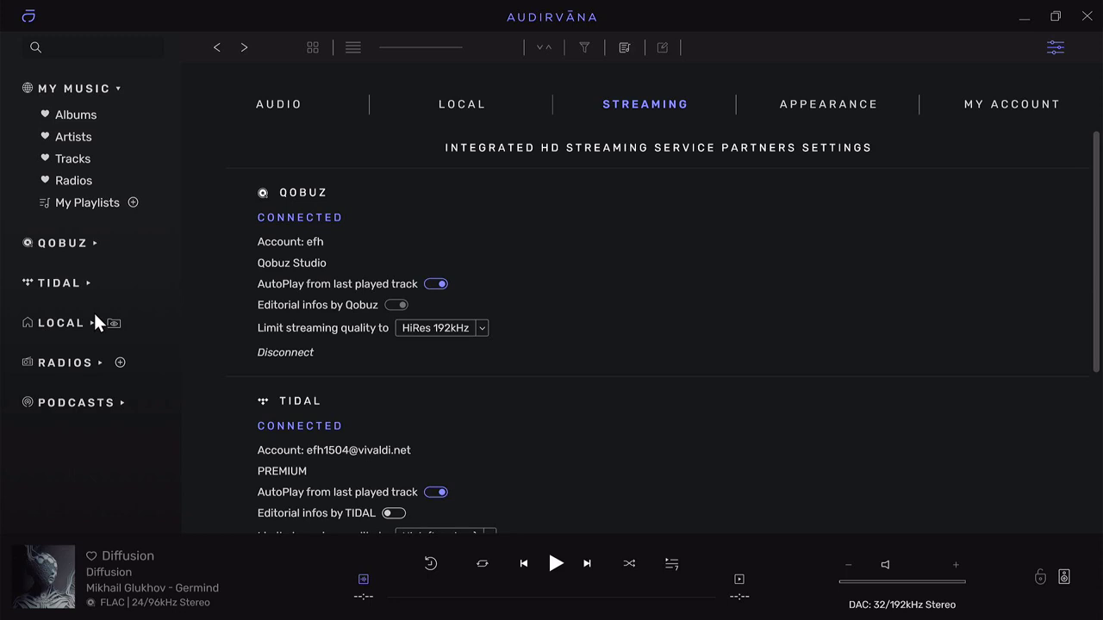
left_click(95, 245)
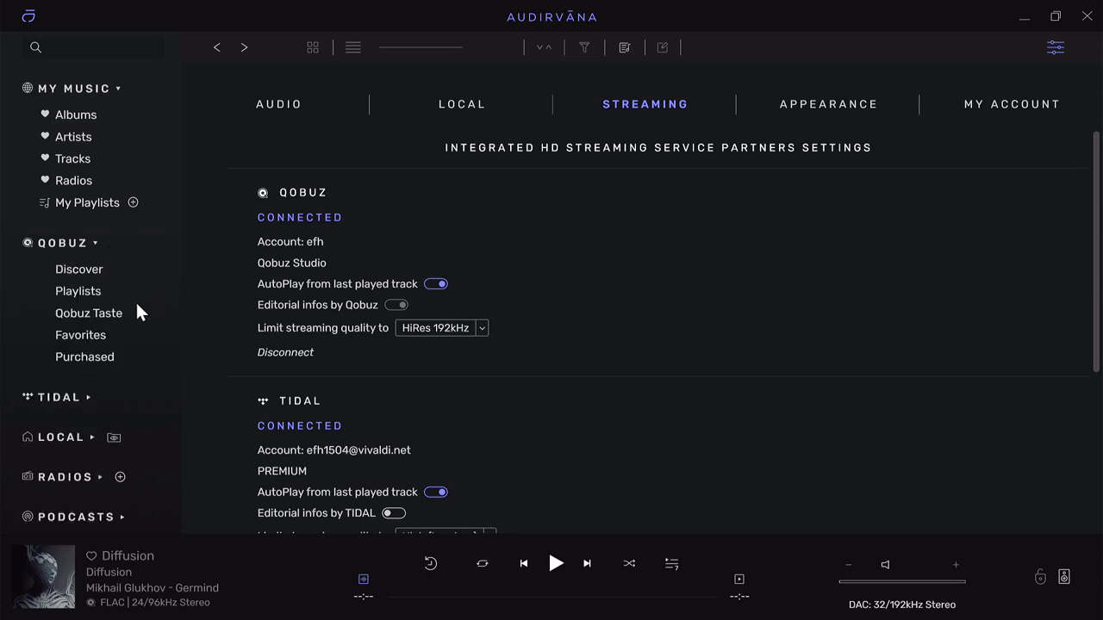
left_click(83, 344)
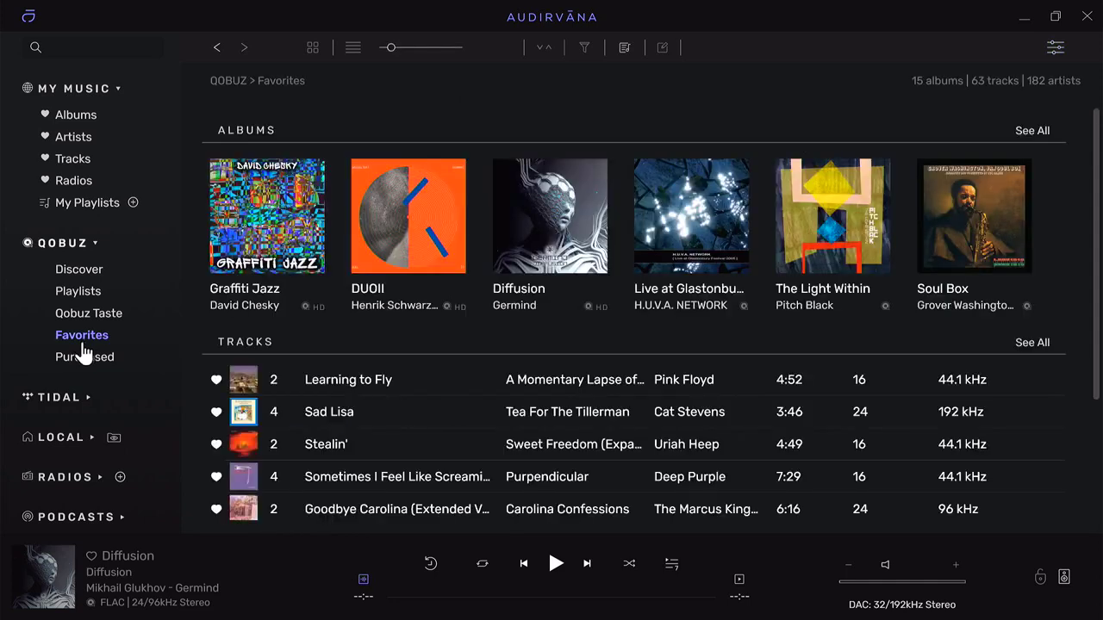
left_click(74, 276)
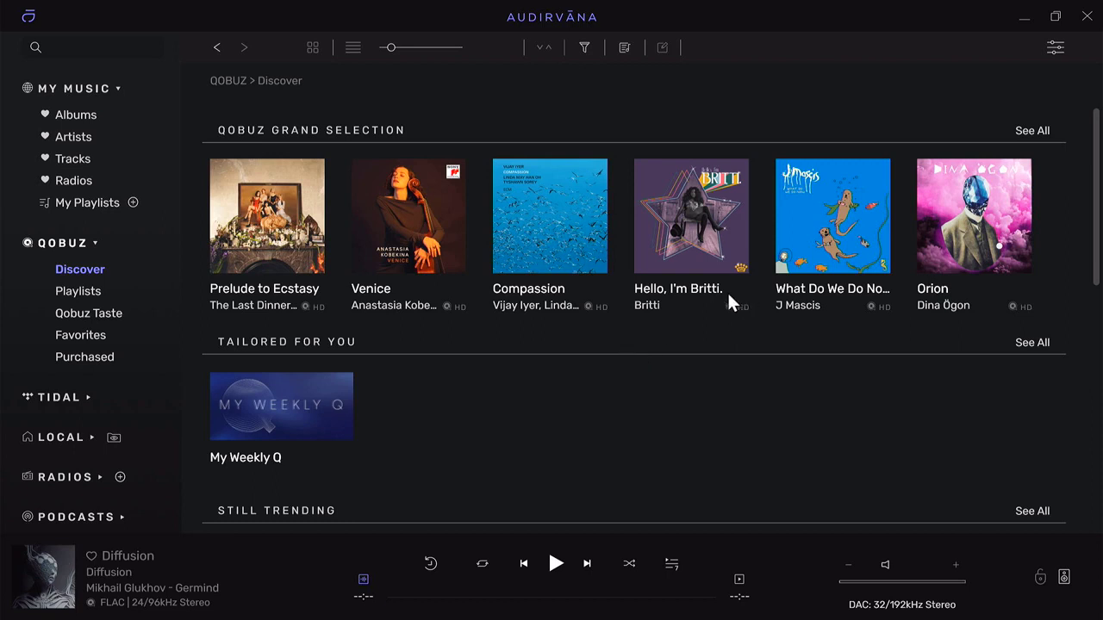
mouse_move(334, 241)
Look through the Qobuz Playlists page and then the Taste page.
left_click(79, 293)
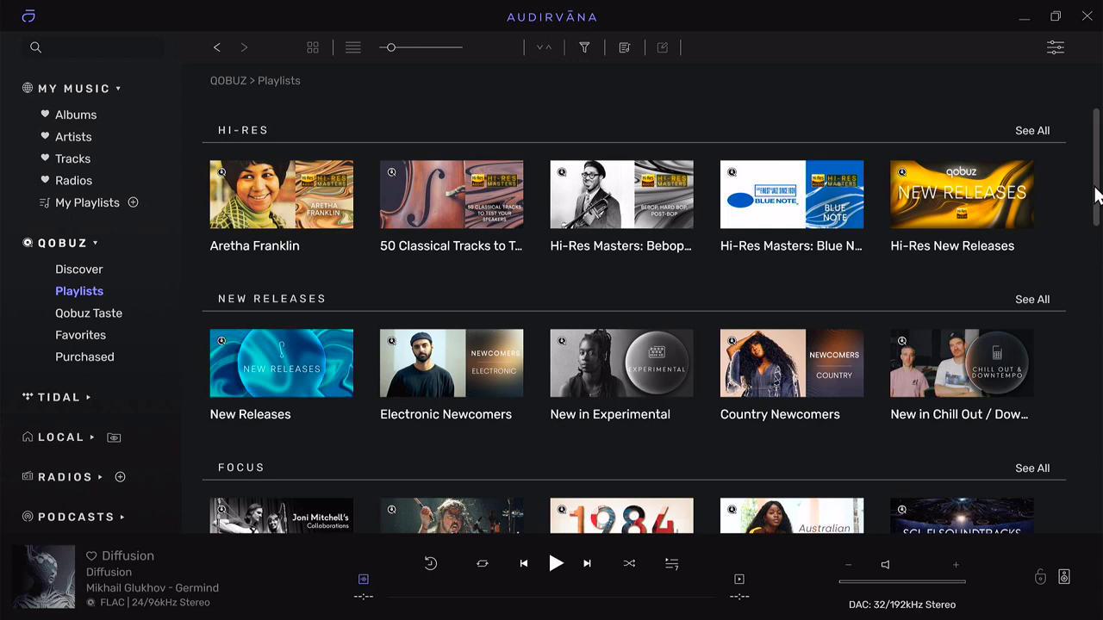
scroll(1097, 195, "down", 3)
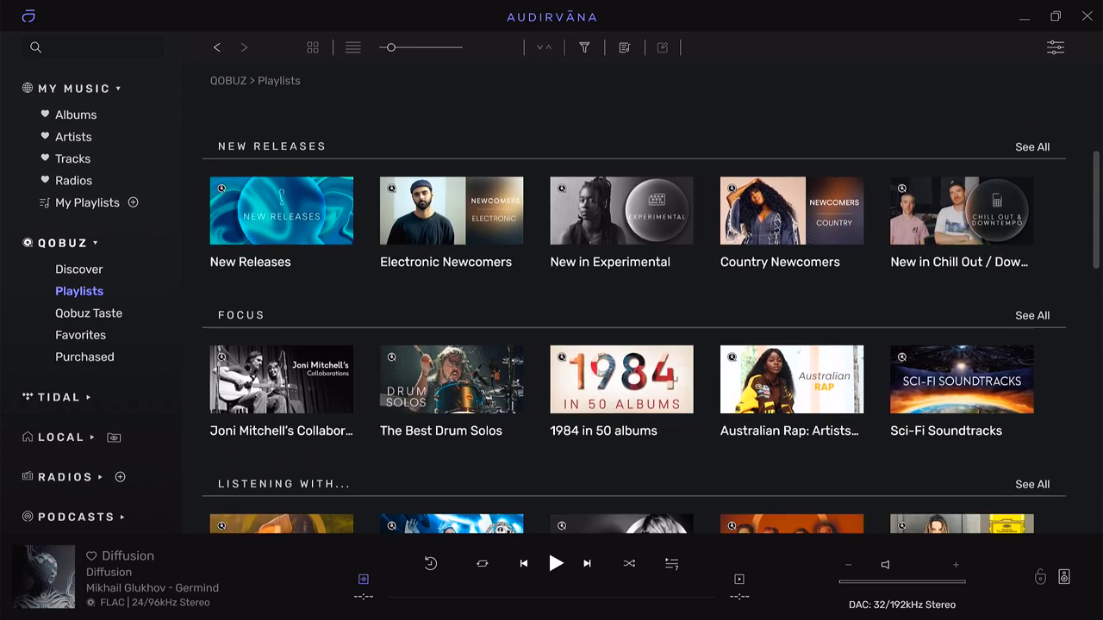
scroll(1094, 160, "up", 3)
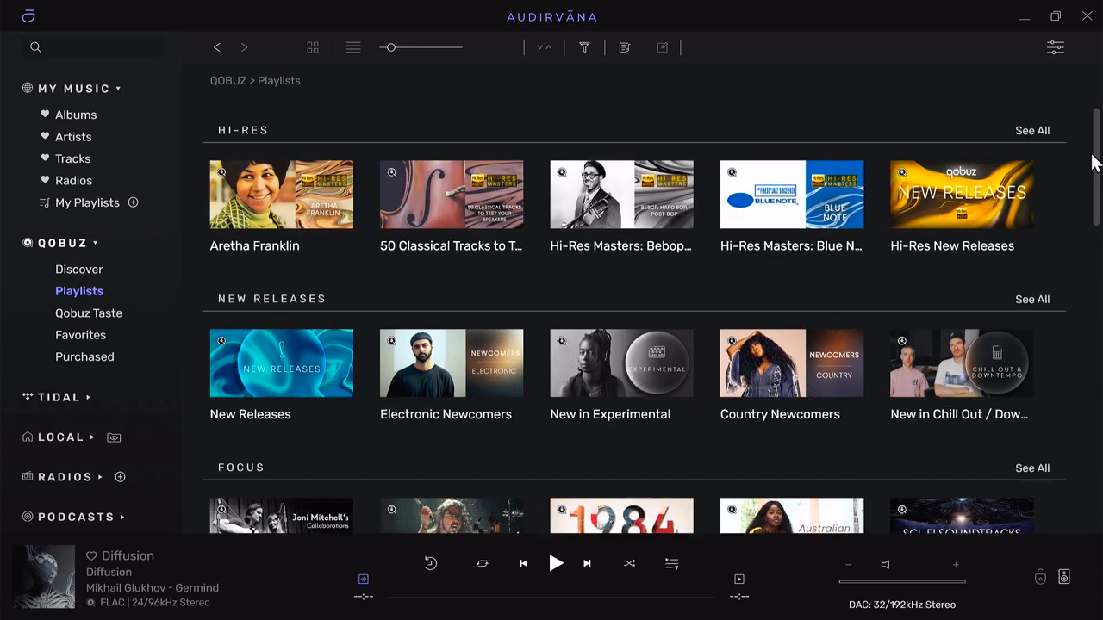
left_click(107, 317)
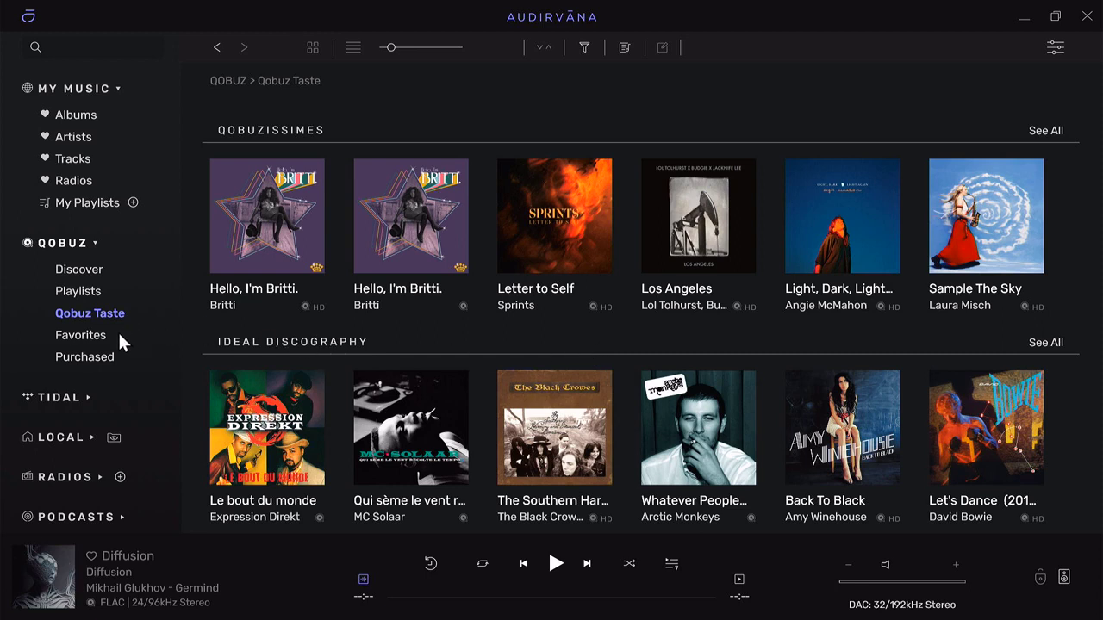
Check the empty Purchased page, return to Favorites (15 albums, 63 tracks), and collapse QOBUZ.
left_click(97, 361)
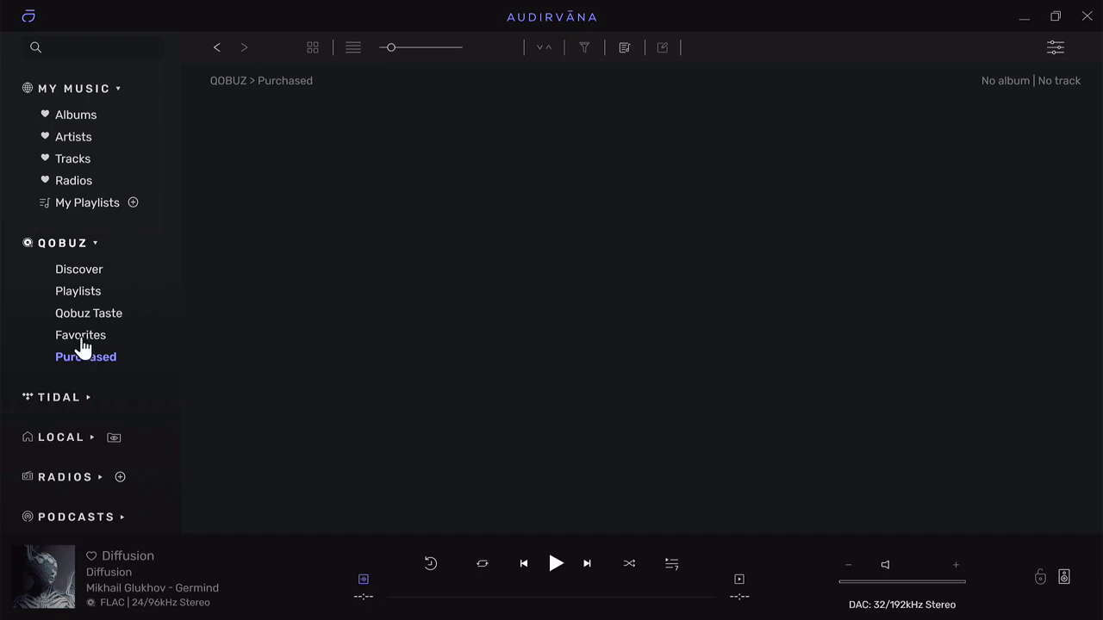
left_click(83, 345)
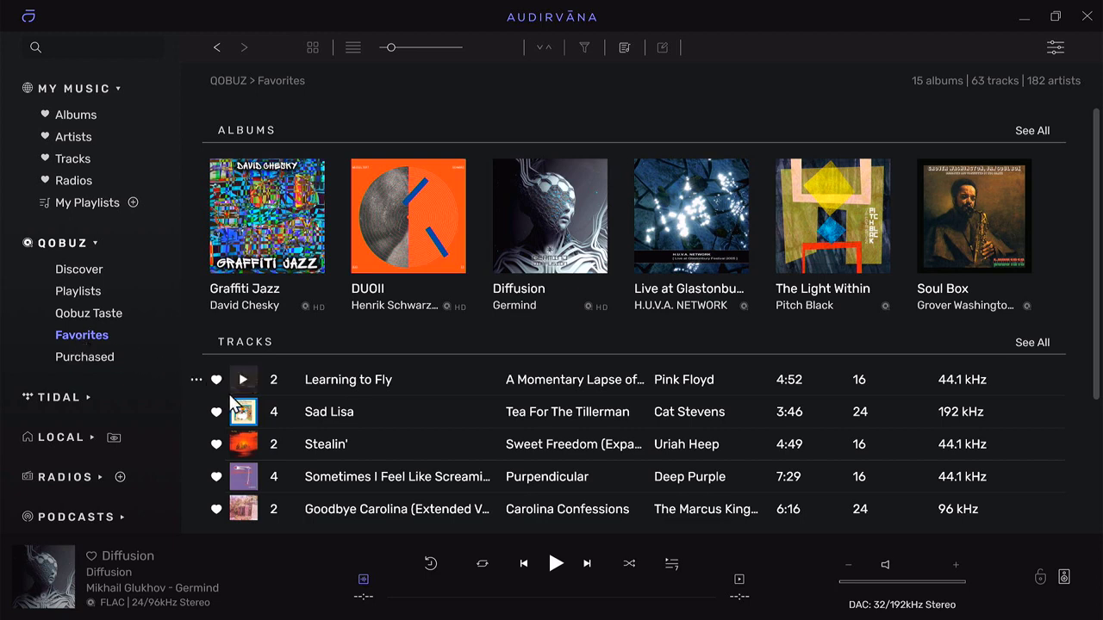
left_click(93, 243)
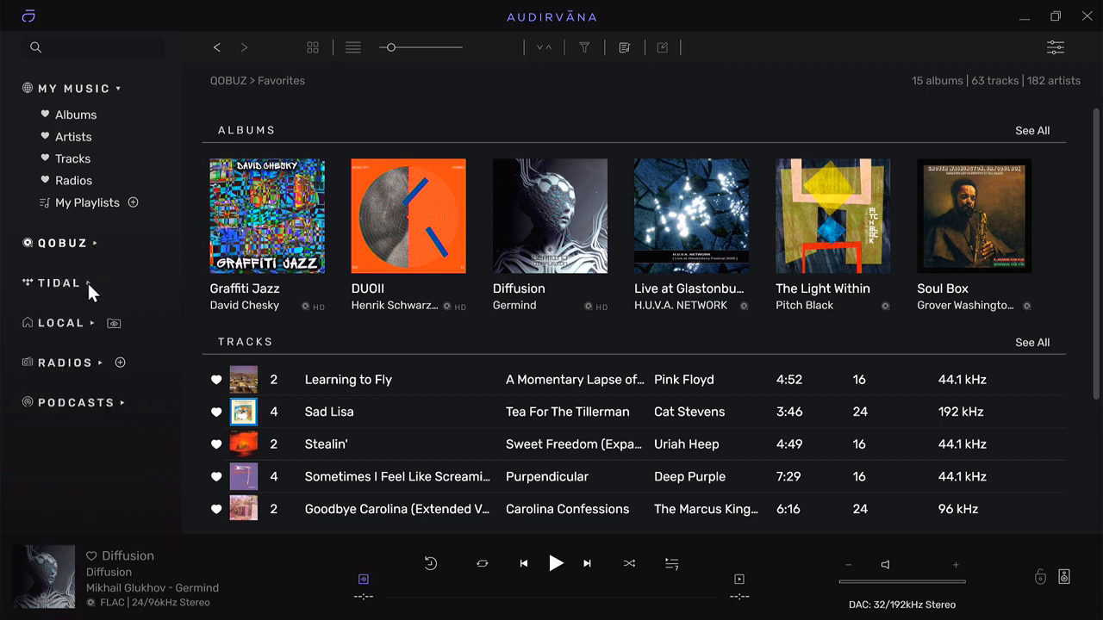
Expand TIDAL and browse Explore, then Playlists, ending on the Genres grid.
left_click(87, 281)
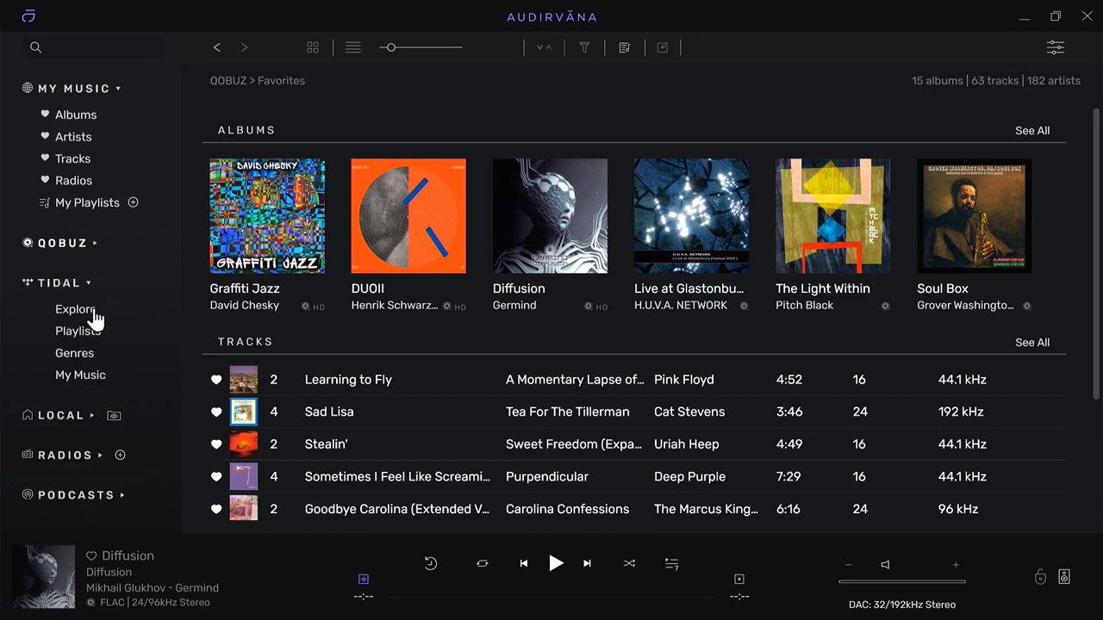
left_click(91, 322)
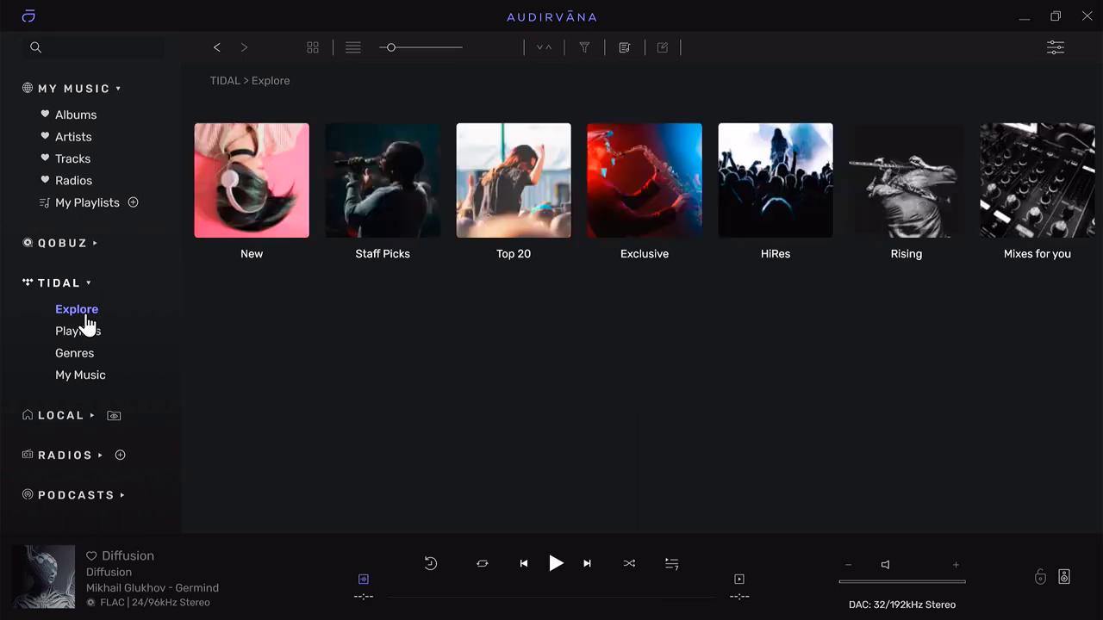
left_click(86, 333)
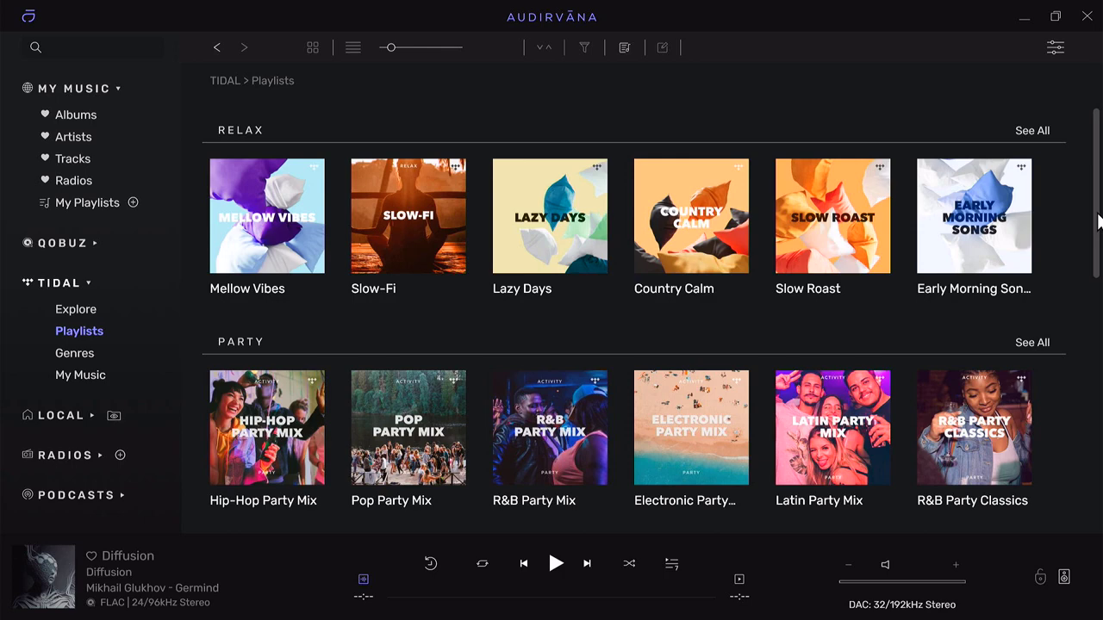
left_click_drag(1099, 222, 1099, 278)
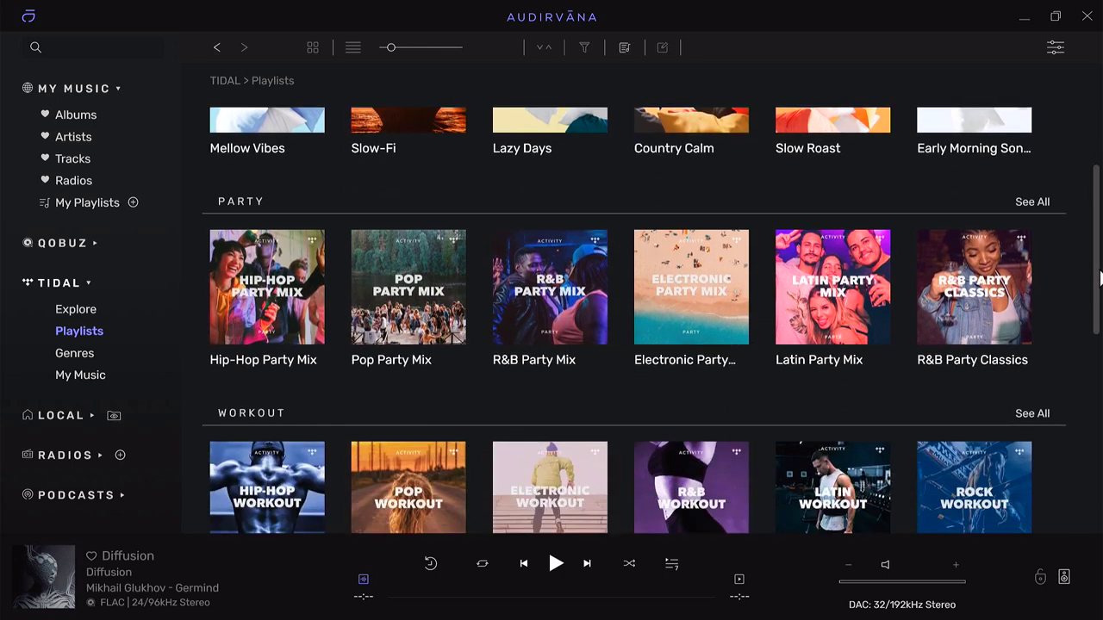
scroll(388, 284, "up", 2)
mouse_move(276, 231)
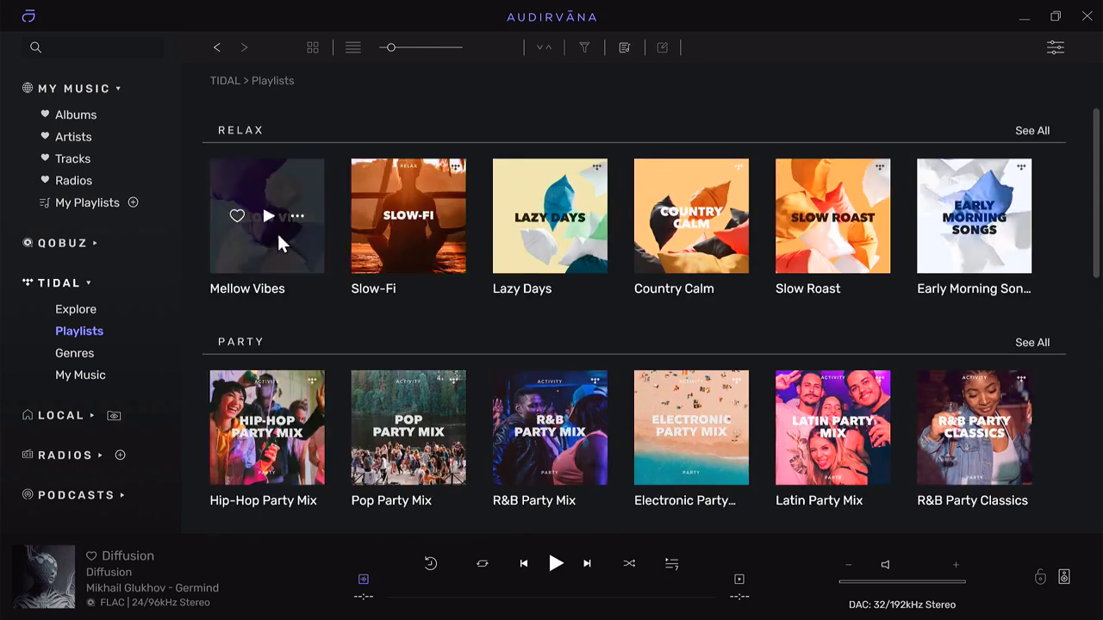
left_click(74, 358)
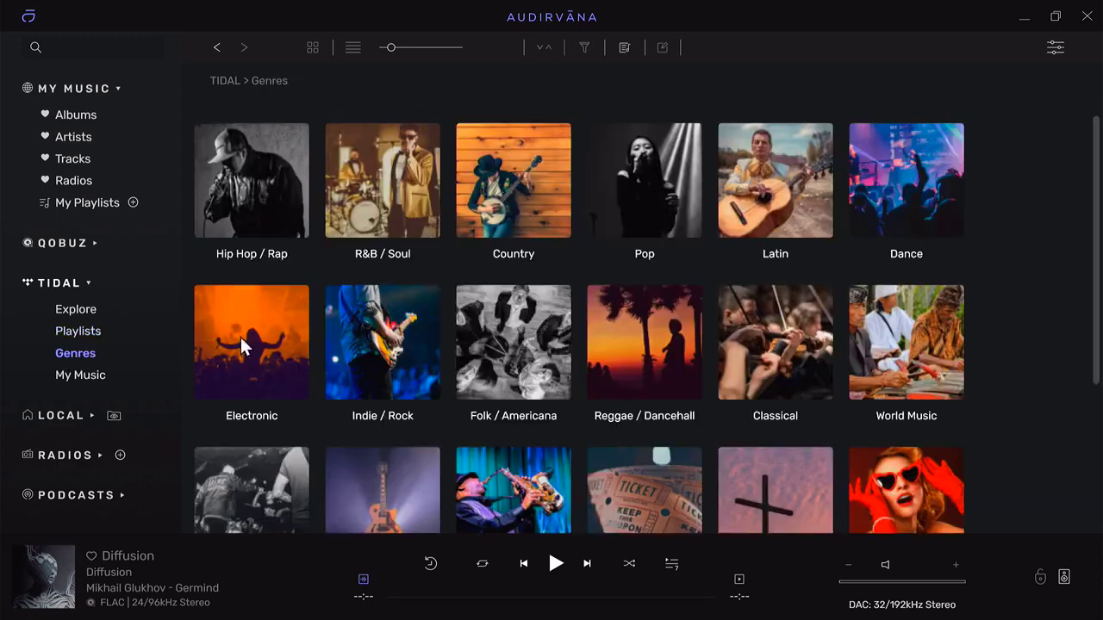
Open TIDAL My Music (20 albums, 109 tracks, 297 artists) and collapse the TIDAL section.
left_click(69, 379)
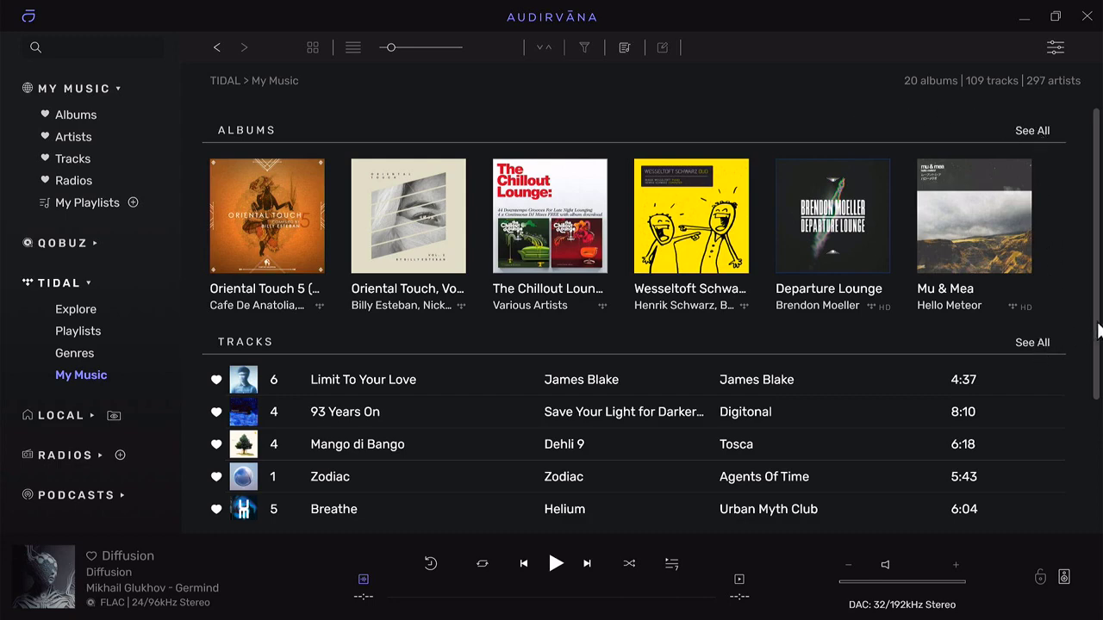
scroll(1098, 339, "down", 3)
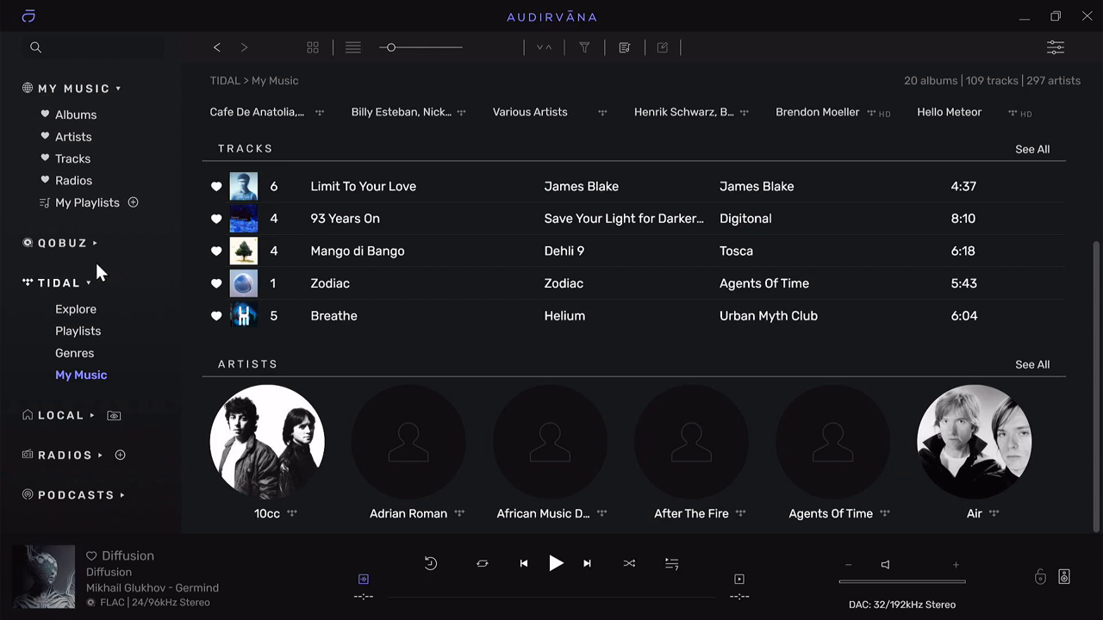
left_click(87, 283)
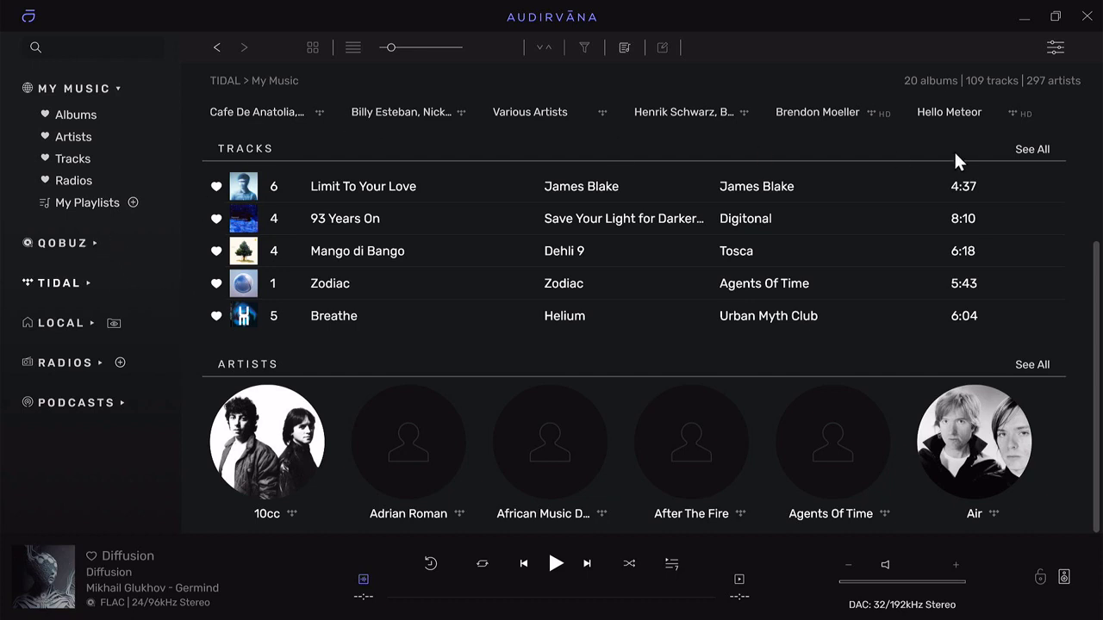
left_click_drag(1095, 258, 1098, 97)
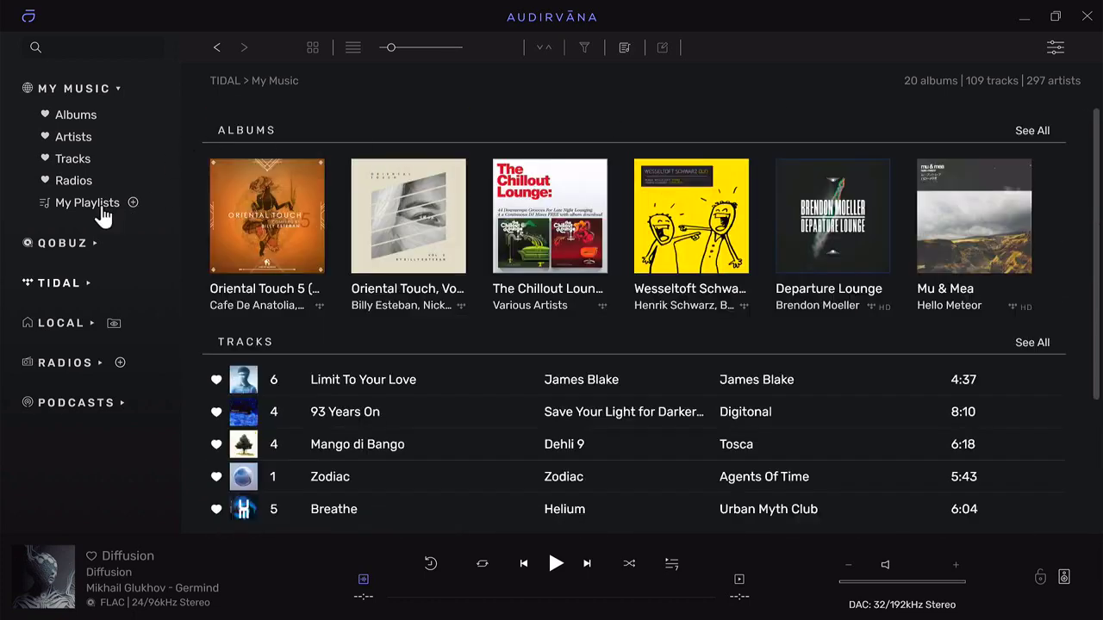
Step through My Music Albums, Artists, Tracks (172) and Radios (6 stations).
left_click(76, 125)
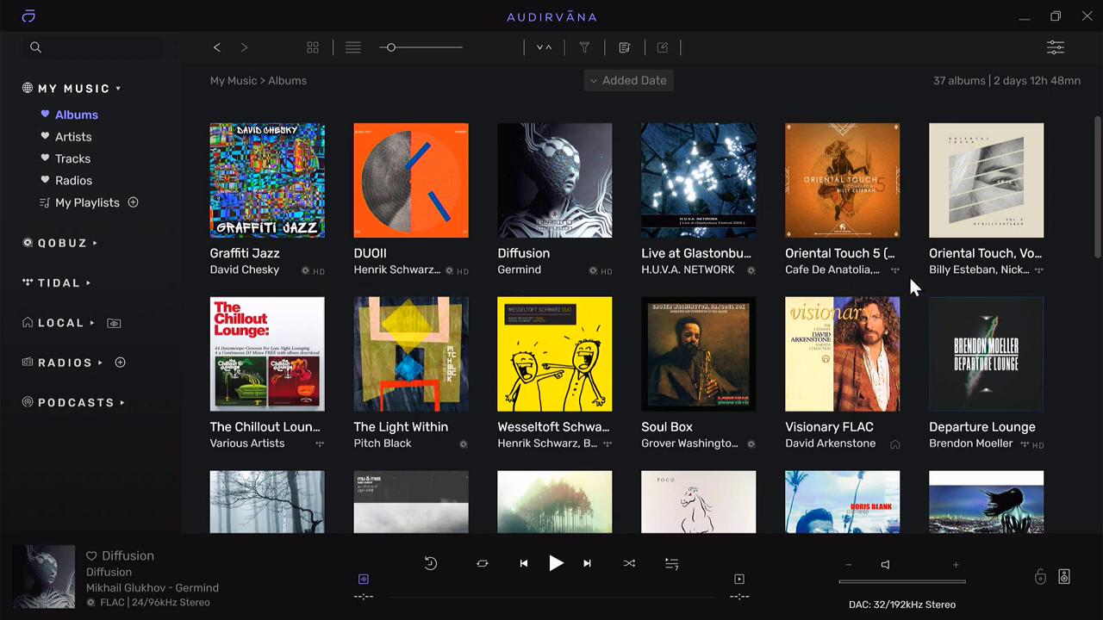
mouse_move(731, 341)
left_click(66, 144)
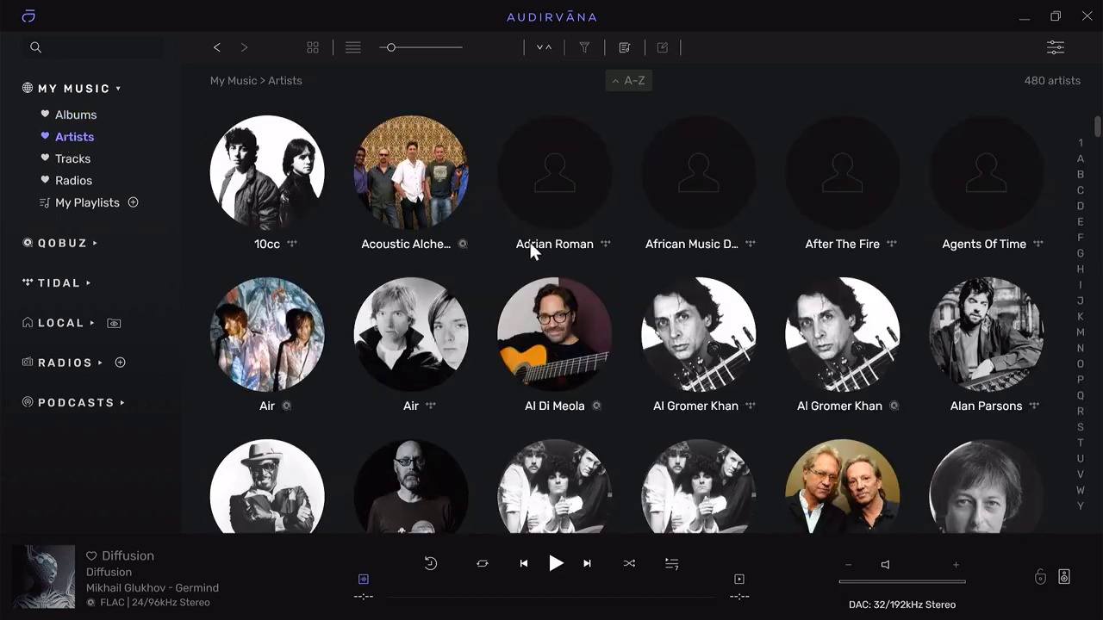
left_click(73, 163)
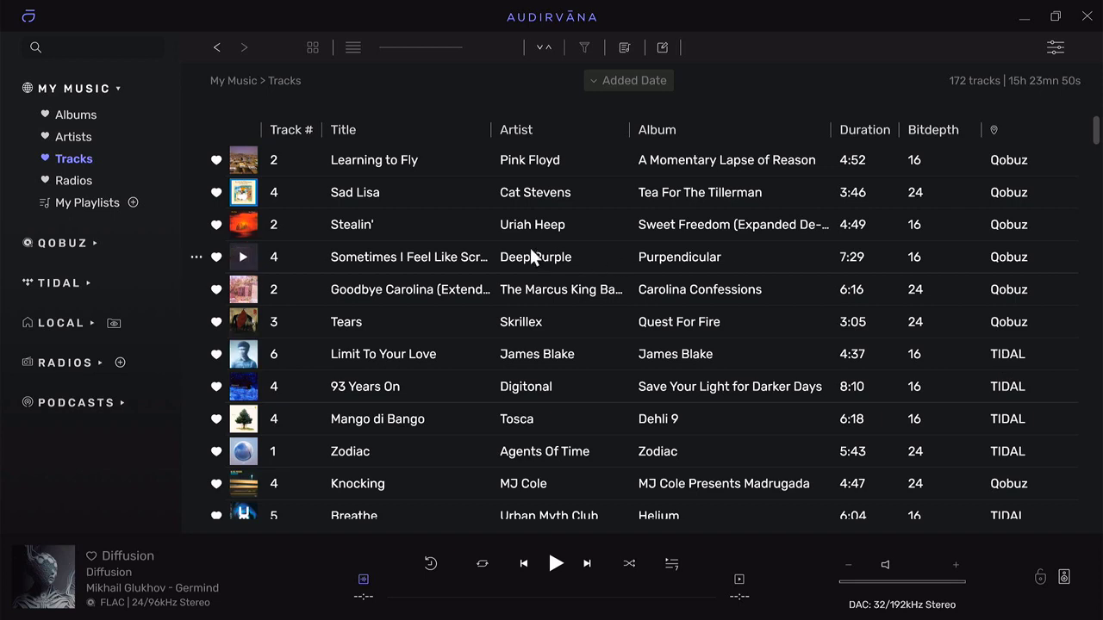
left_click(69, 183)
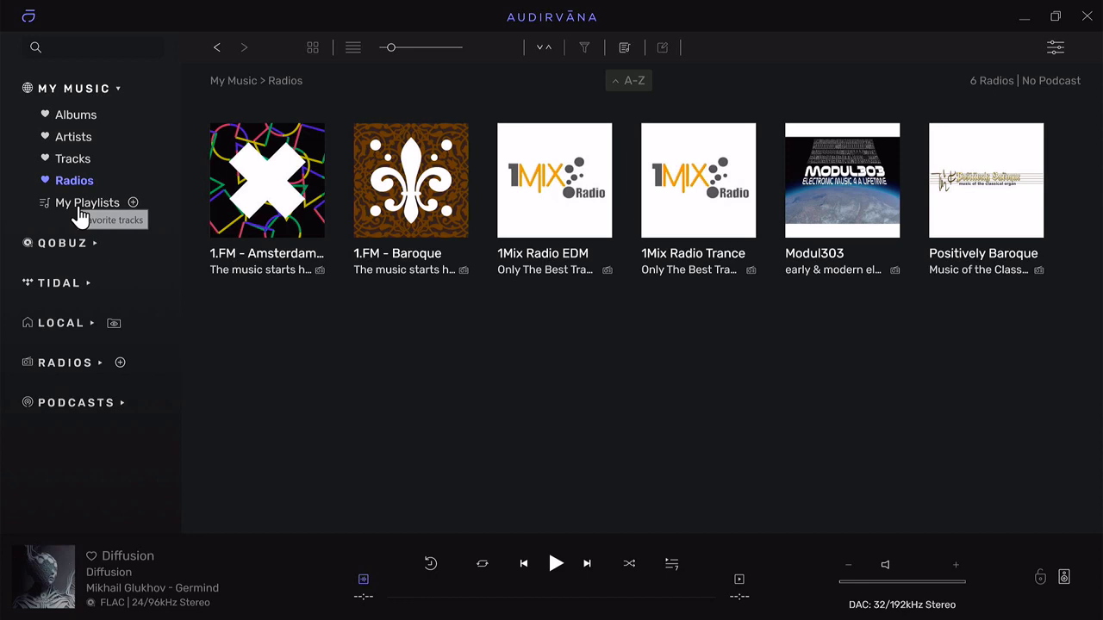
Open the Classical Standards playlist (49 albums, 686 tracks, 3 days 5h) from My Playlists.
left_click(80, 212)
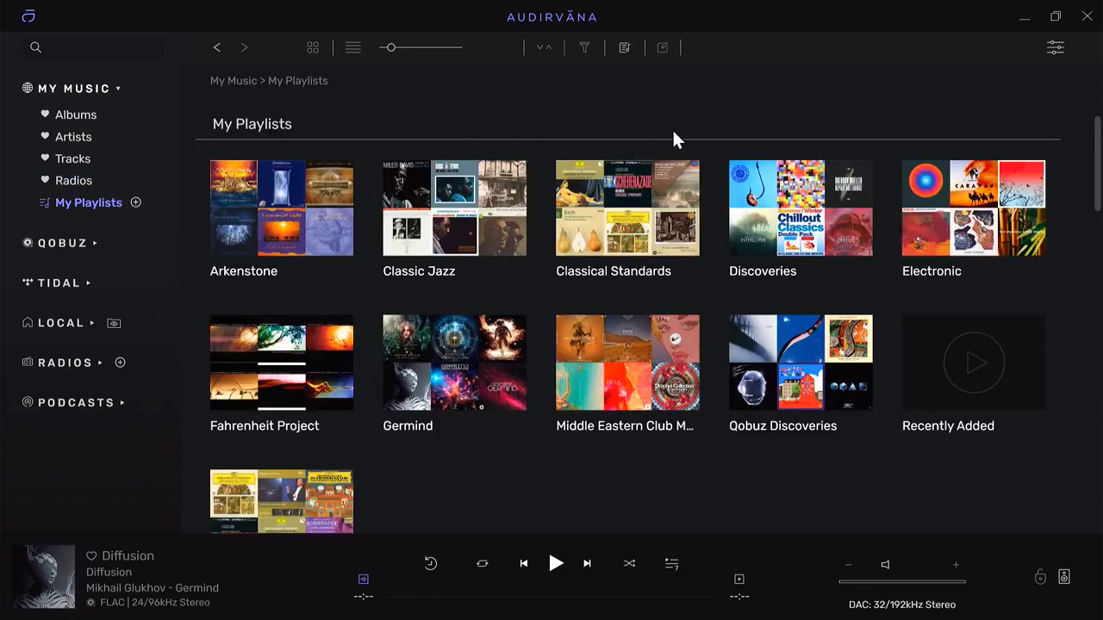
left_click(674, 178)
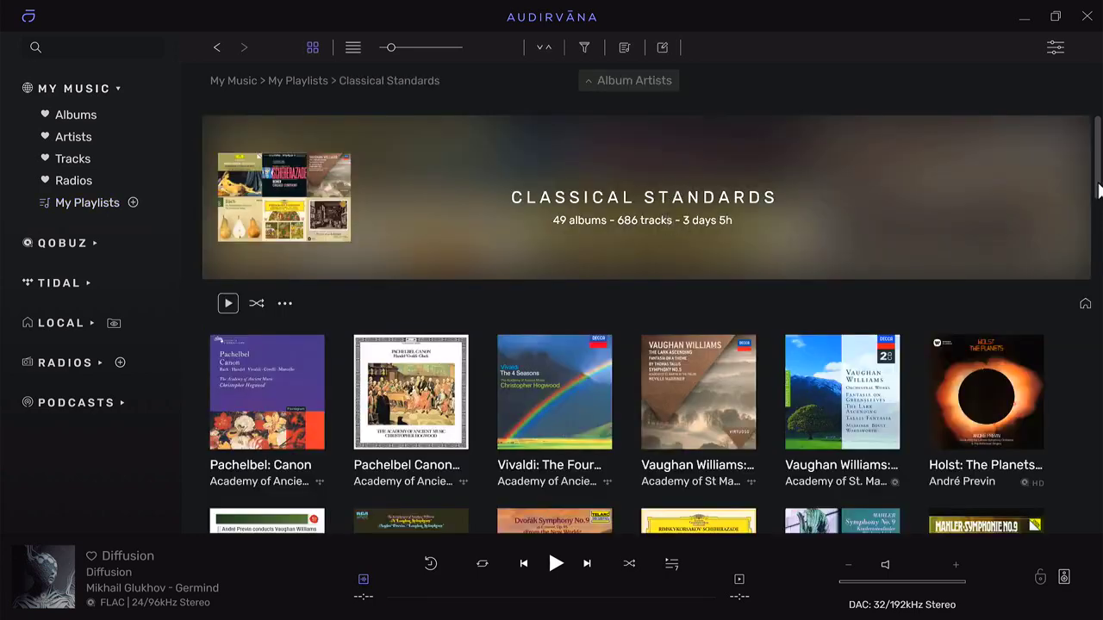
scroll(1098, 196, "down", 1)
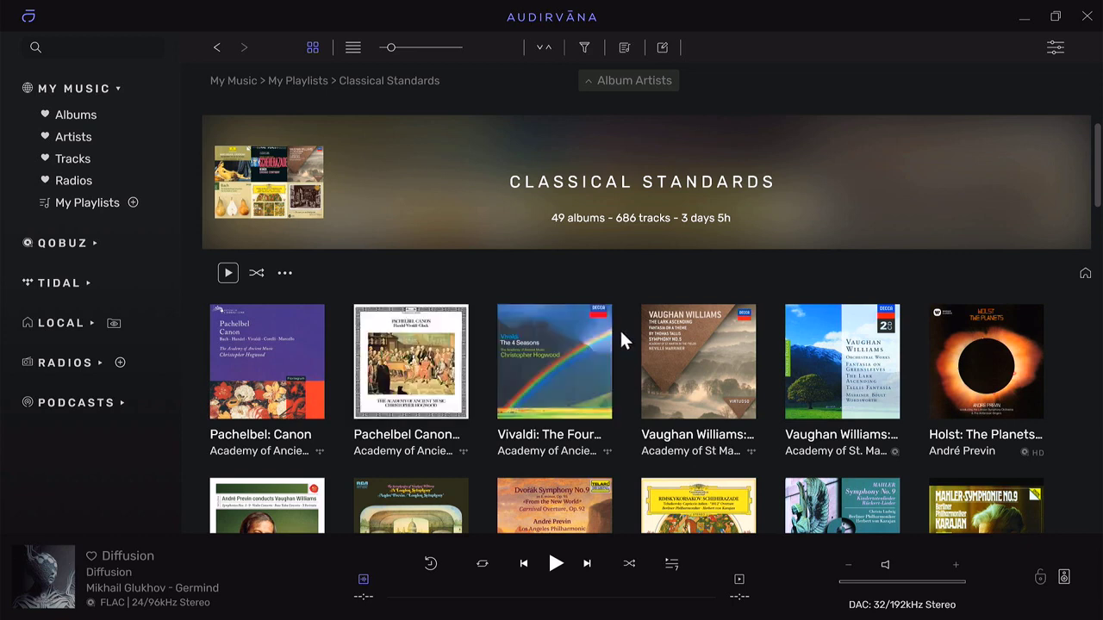
Scroll My Playlists past the Qobuz group to TIDAL playlists like 80's New Wave Pop and Baroque Weekend.
left_click(310, 86)
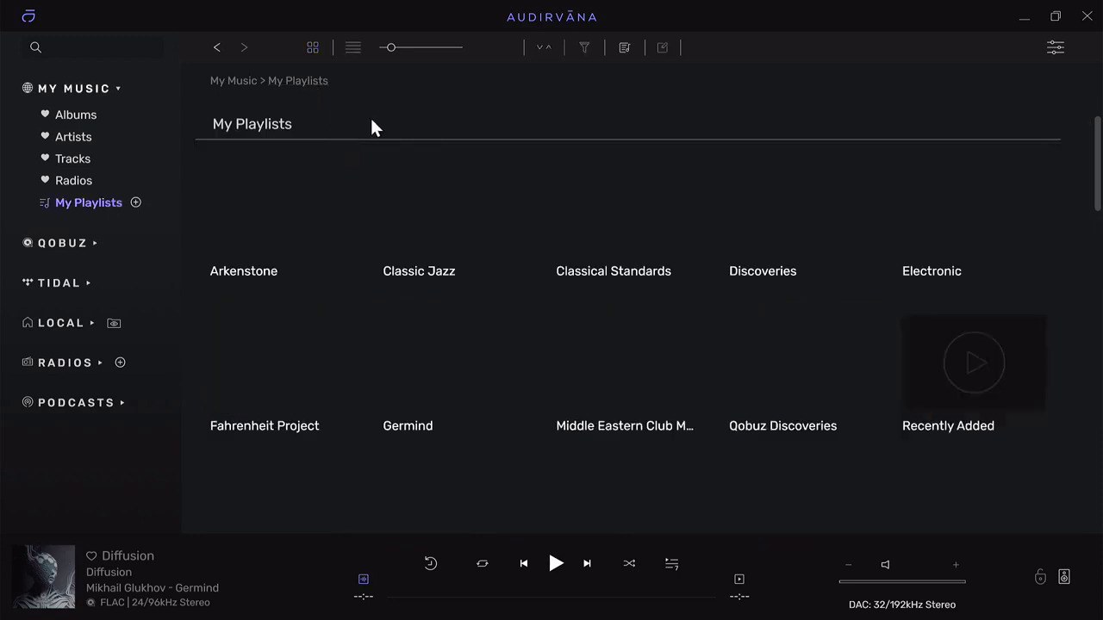
scroll(1100, 181, "down", 1)
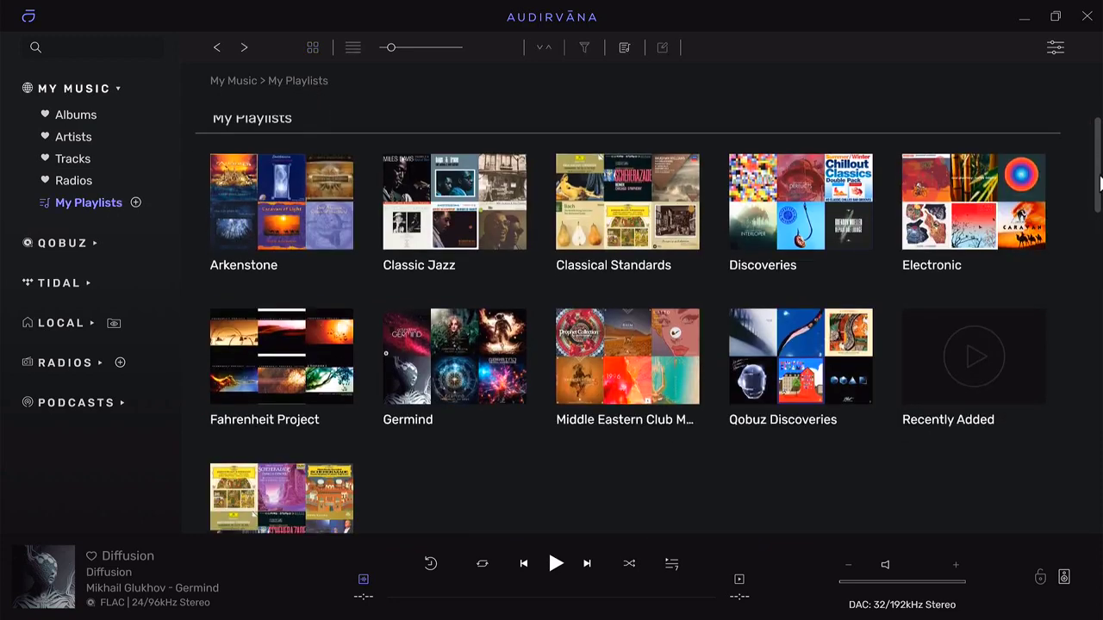
scroll(1100, 181, "down", 5)
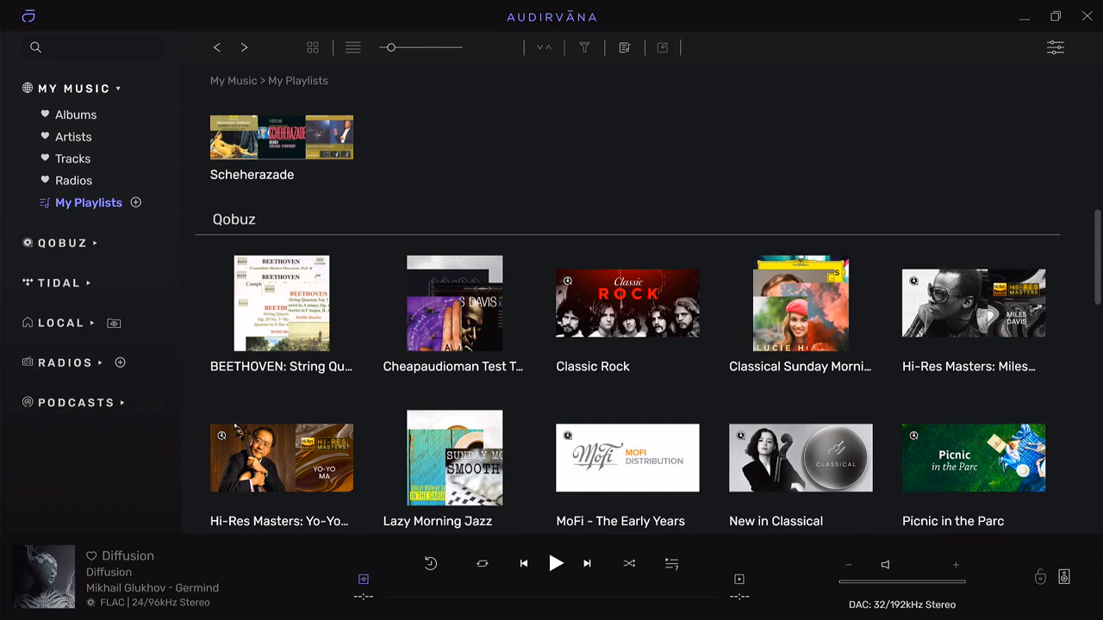
scroll(649, 324, "down", 1)
scroll(648, 328, "down", 1)
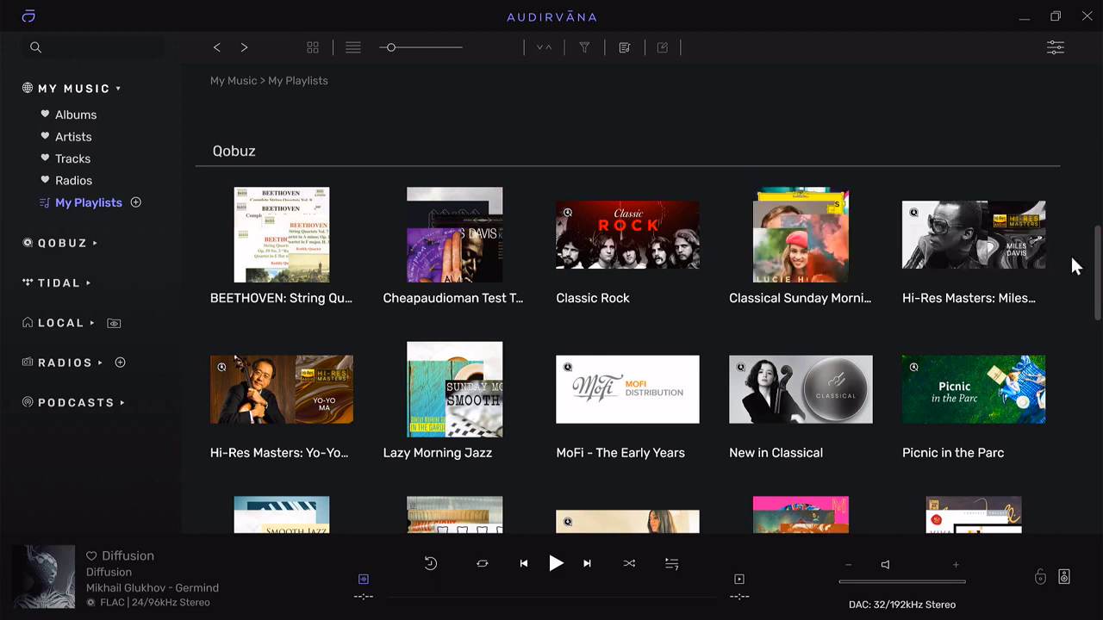
left_click_drag(1099, 274, 1098, 438)
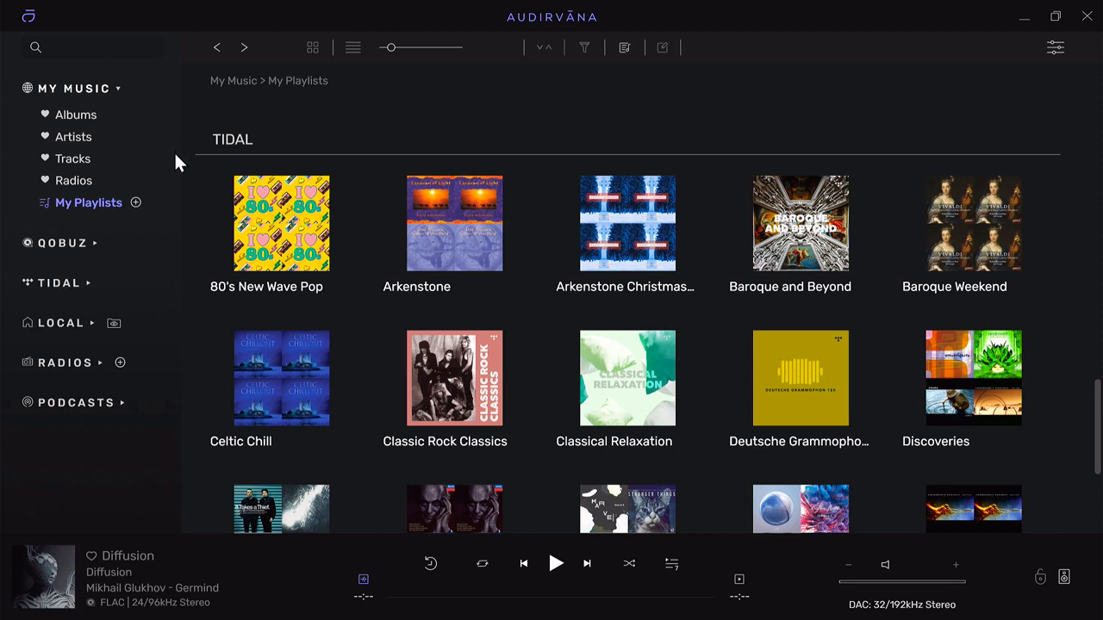
Expand Local and view its Hi-Res albums (504 albums, 5754 tracks), then the empty MQA view.
left_click(118, 89)
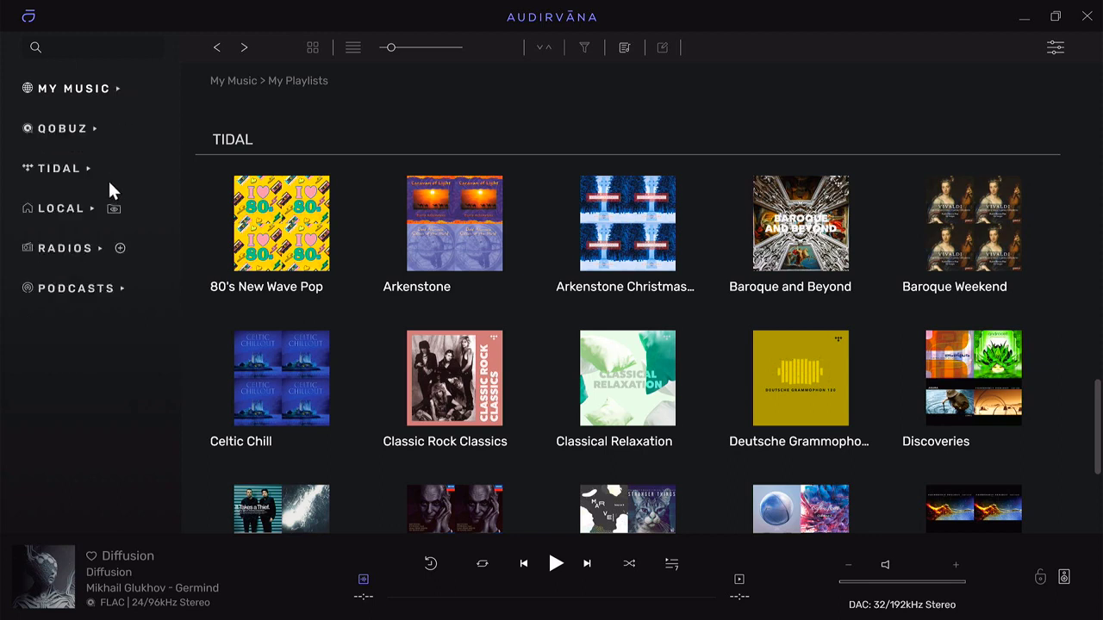
left_click(92, 209)
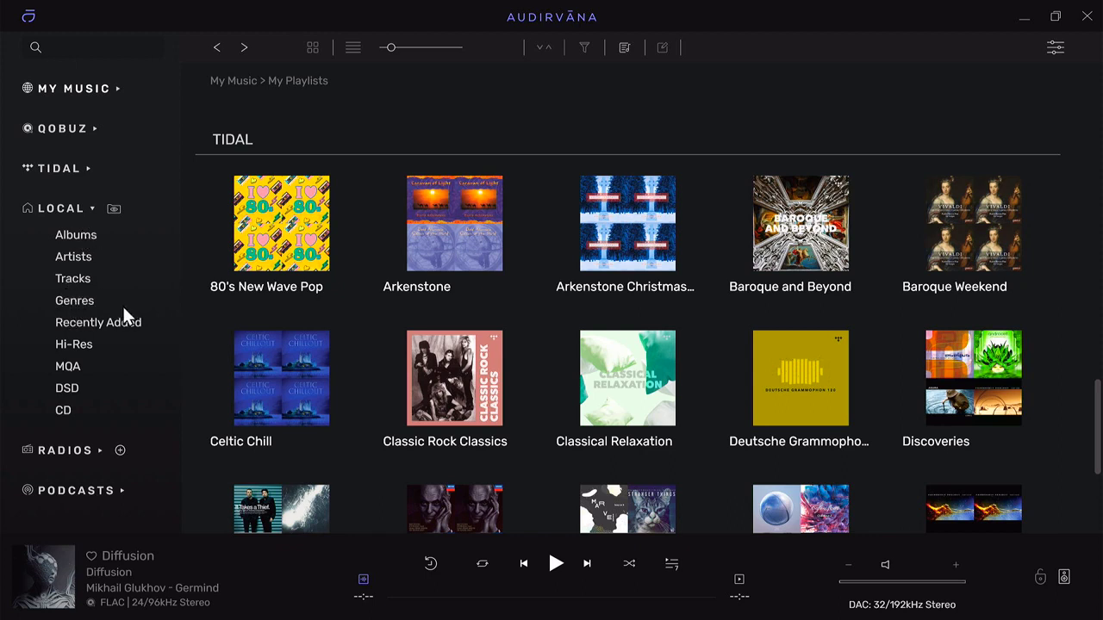
left_click(92, 353)
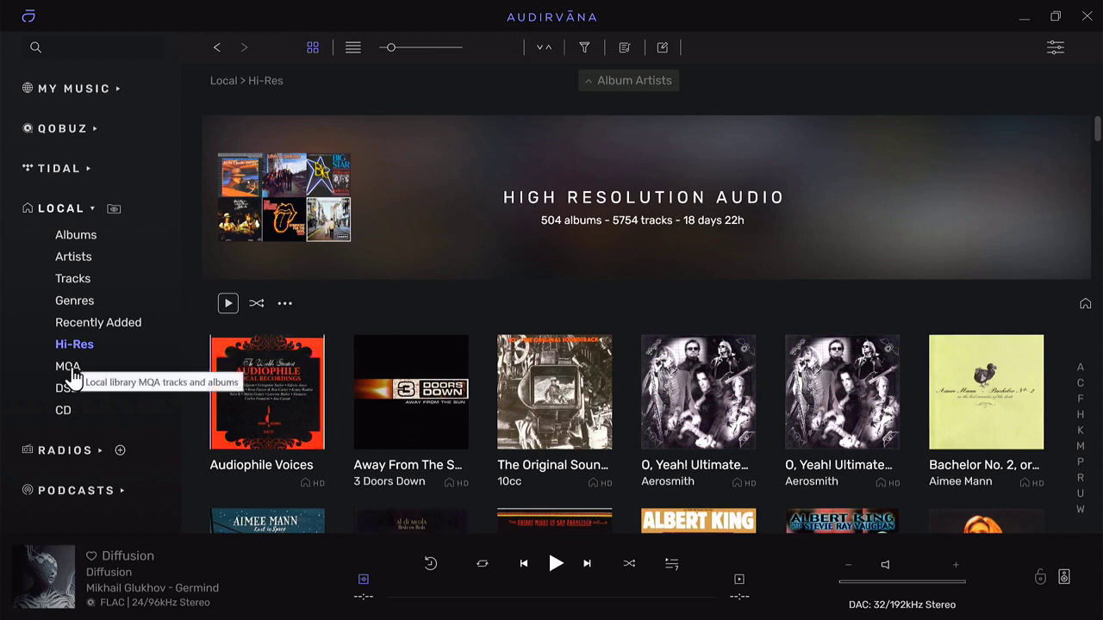
left_click(69, 368)
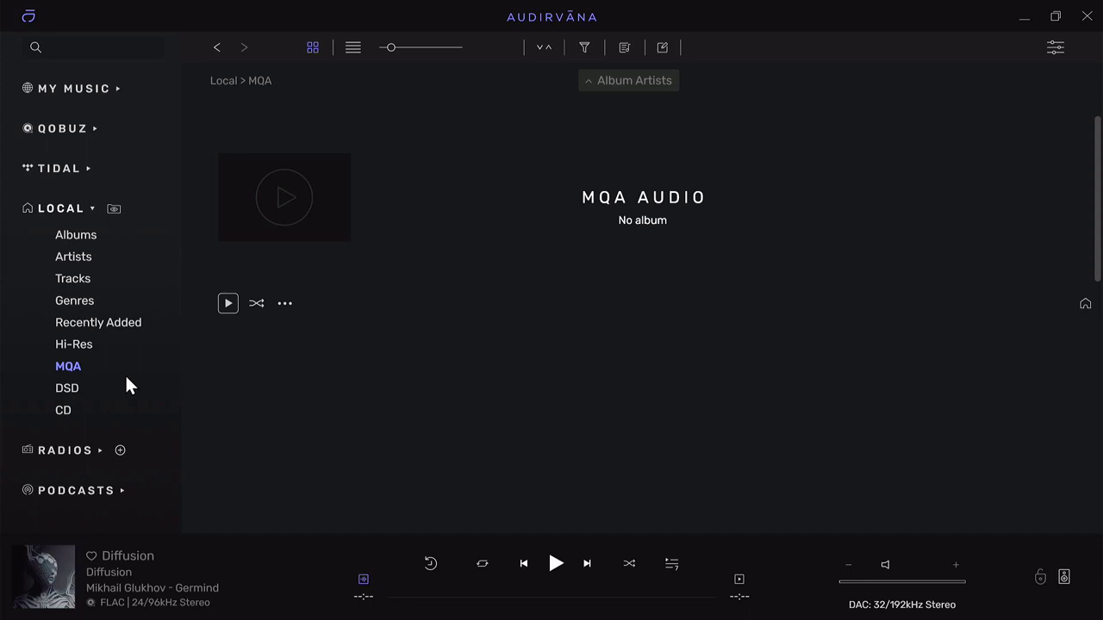
Browse the local DSD Audio grid of 493 albums, then collapse Local and expand My Music.
left_click(72, 394)
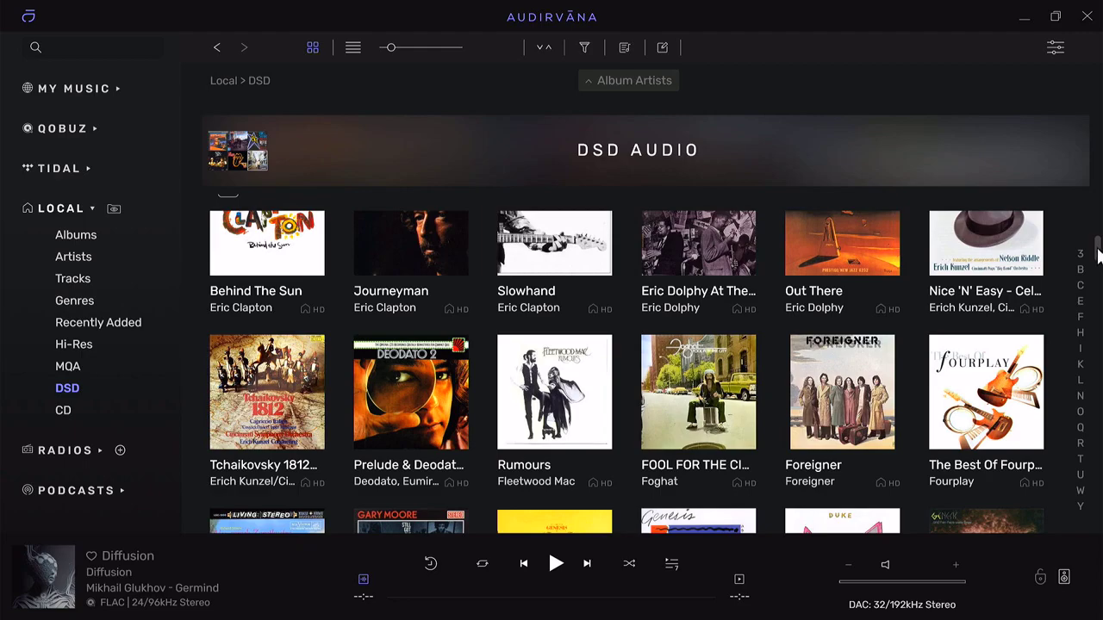
left_click_drag(1099, 253, 1099, 125)
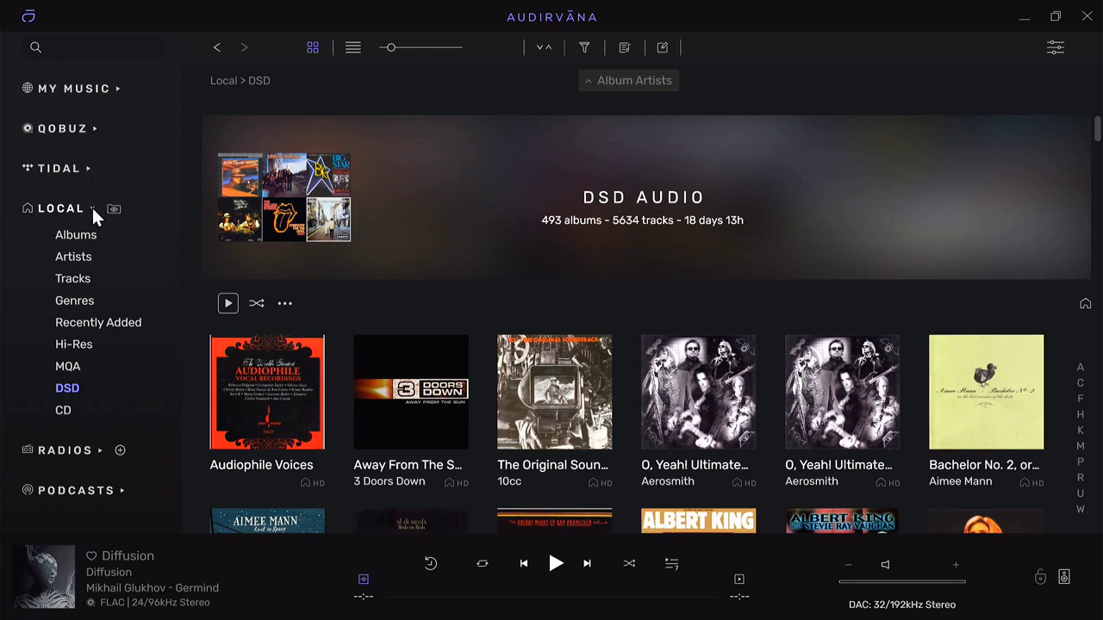
left_click(91, 207)
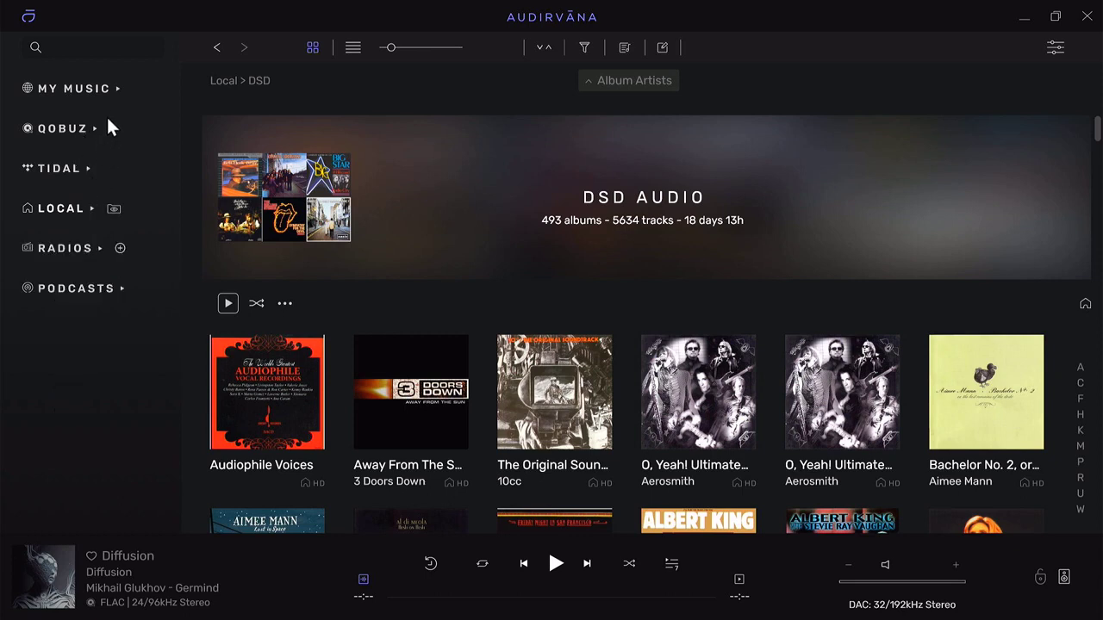
left_click(117, 89)
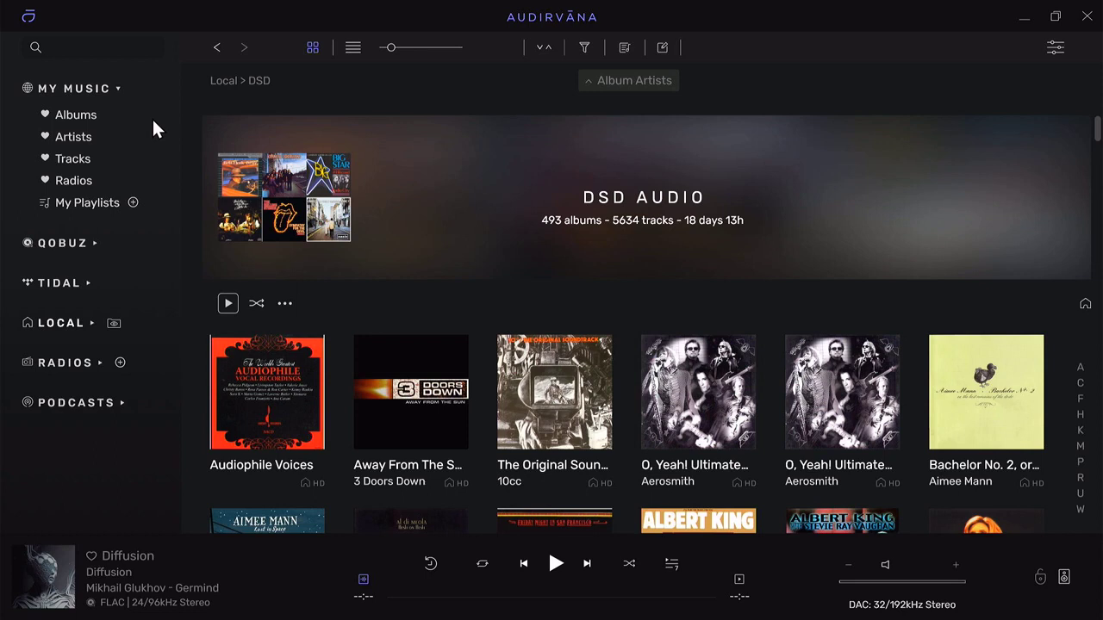
Search all sources for 'Beatles' and scroll through the matching albums, tracks and artists.
left_click(137, 48)
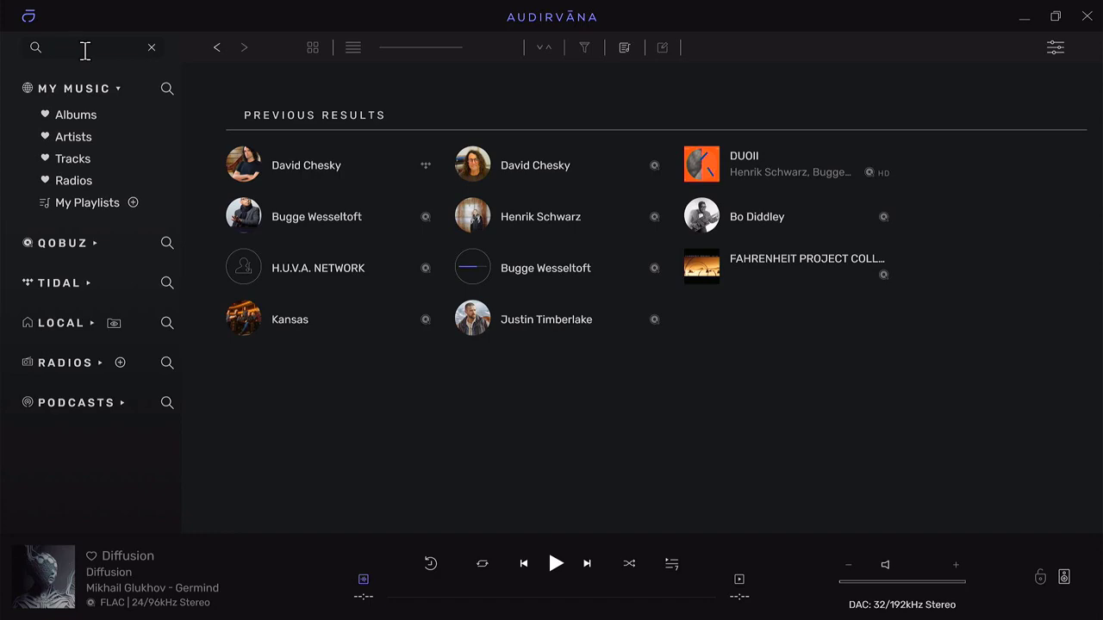
type("Bea")
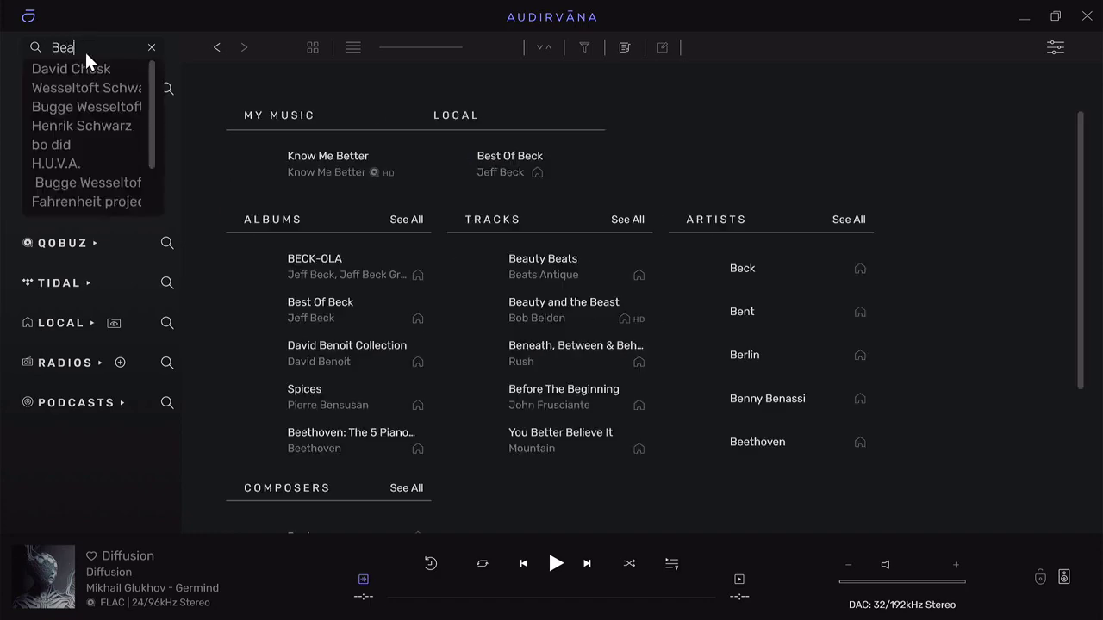
type("tles")
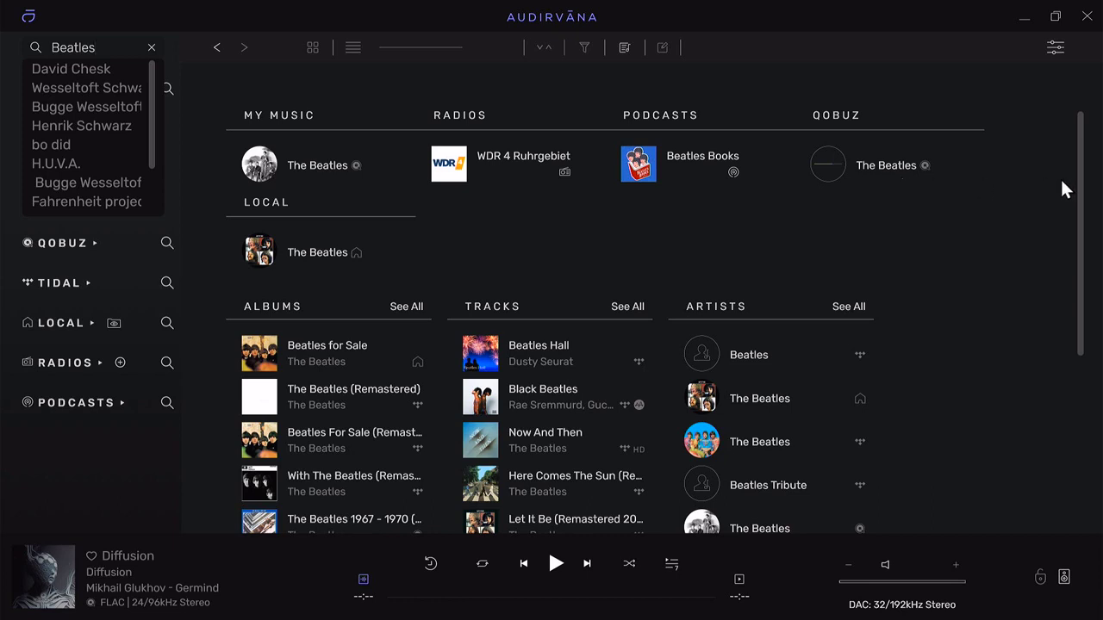
left_click_drag(1083, 190, 1083, 201)
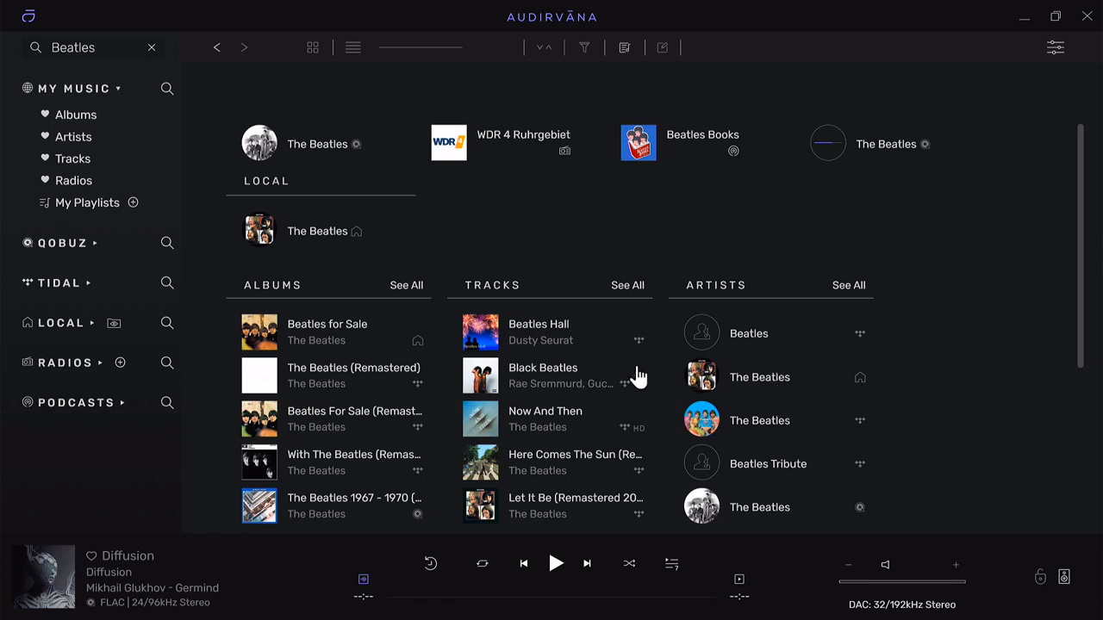
View all Beatles album and track results, open the two-track Beatles Hall album, then return to the search overview.
left_click(404, 285)
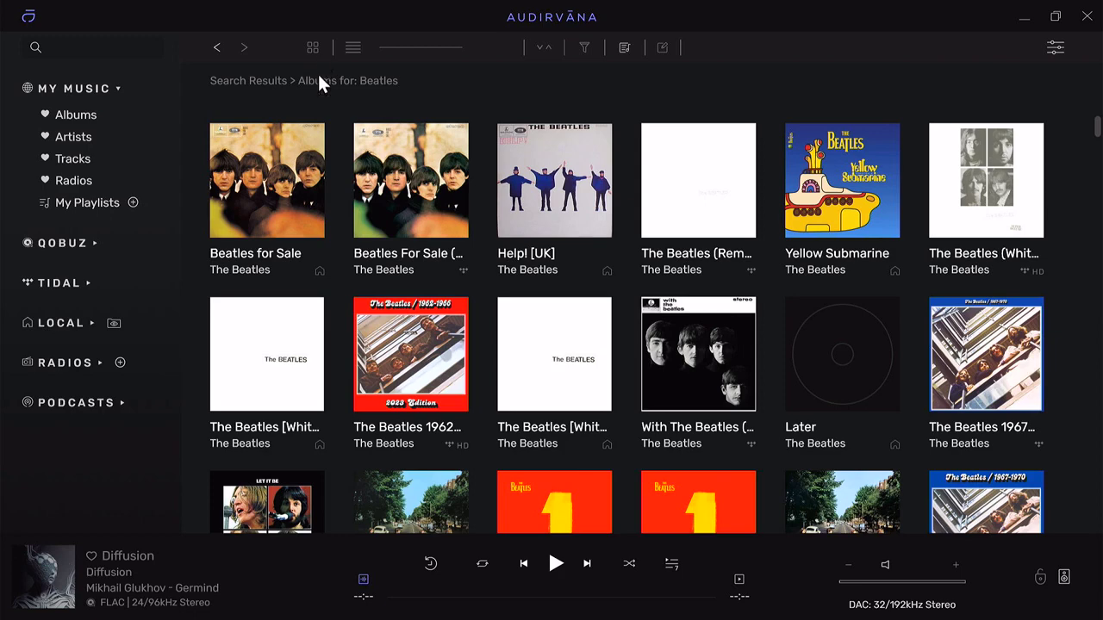
left_click(217, 48)
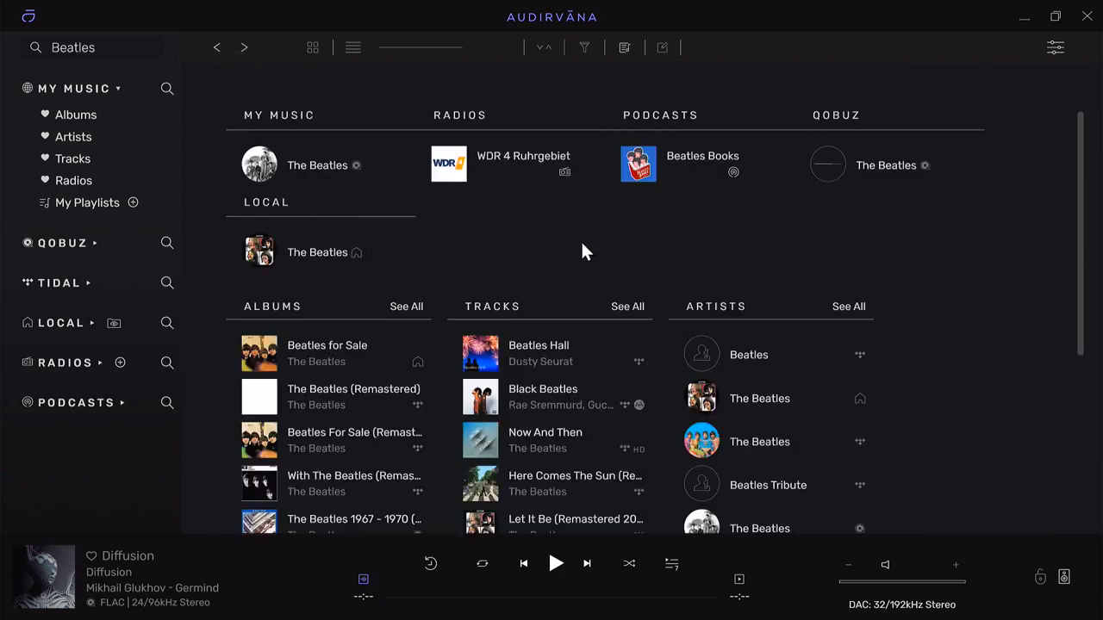
left_click(628, 310)
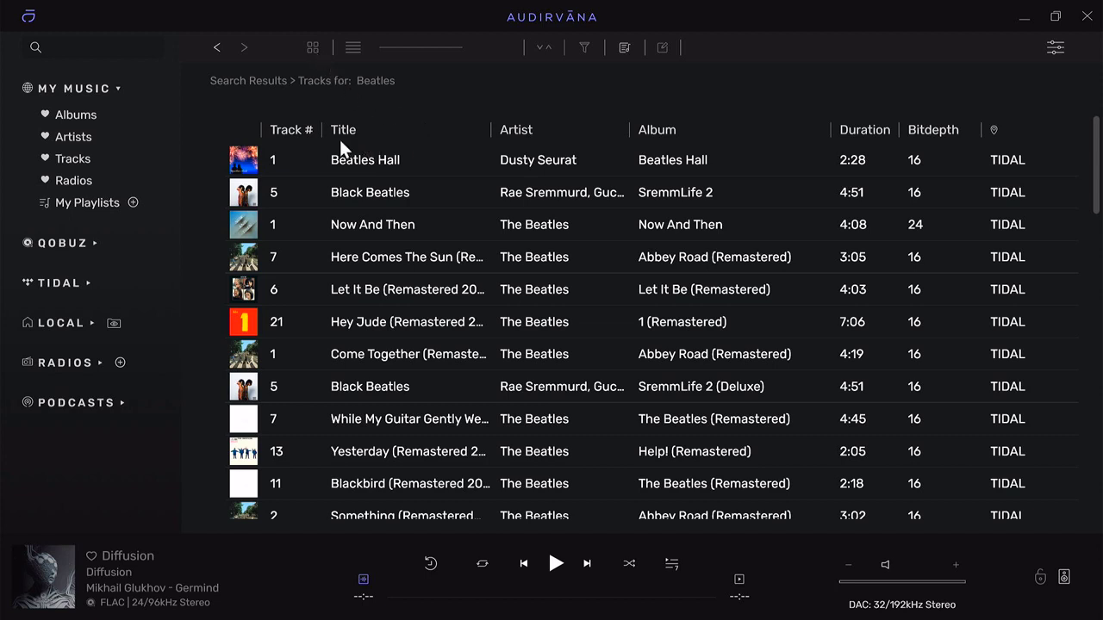
left_click(370, 163)
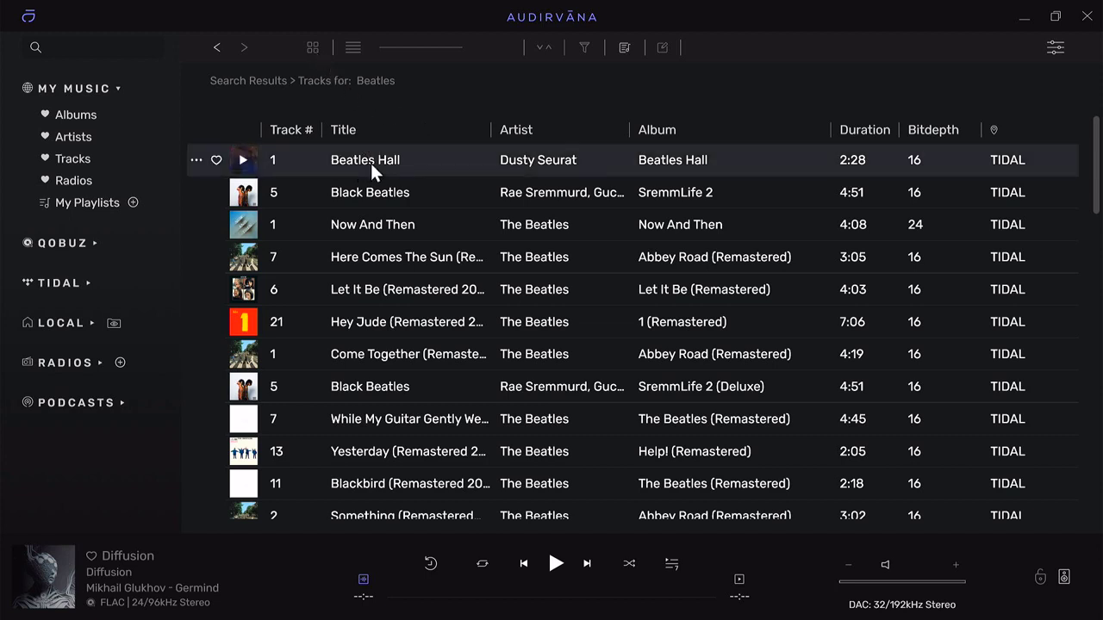
left_click(650, 162)
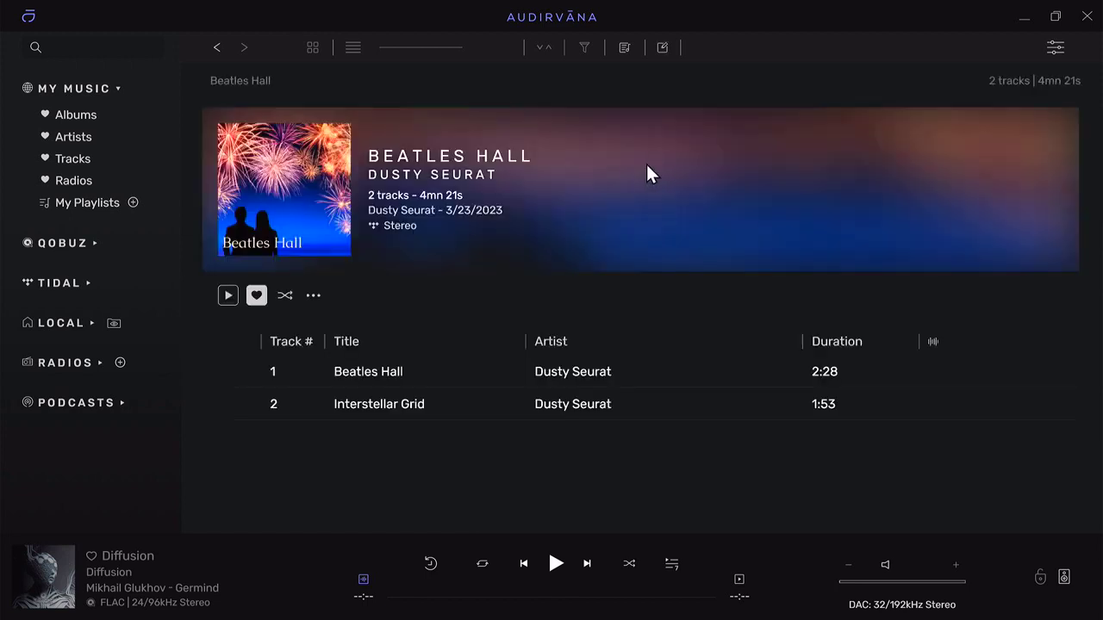
left_click(217, 47)
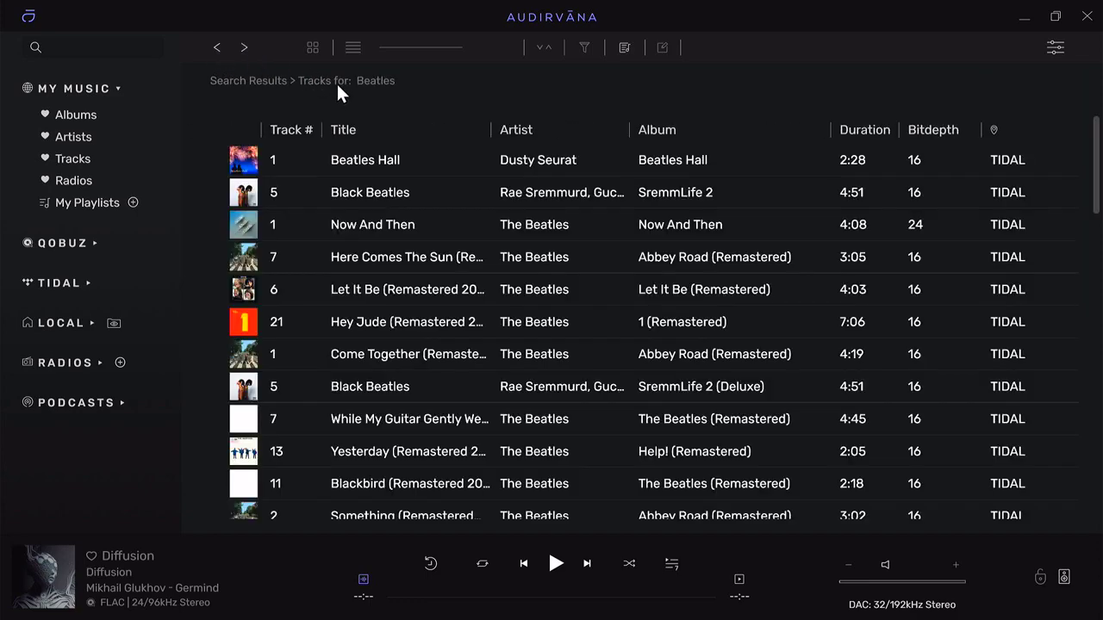
left_click(216, 47)
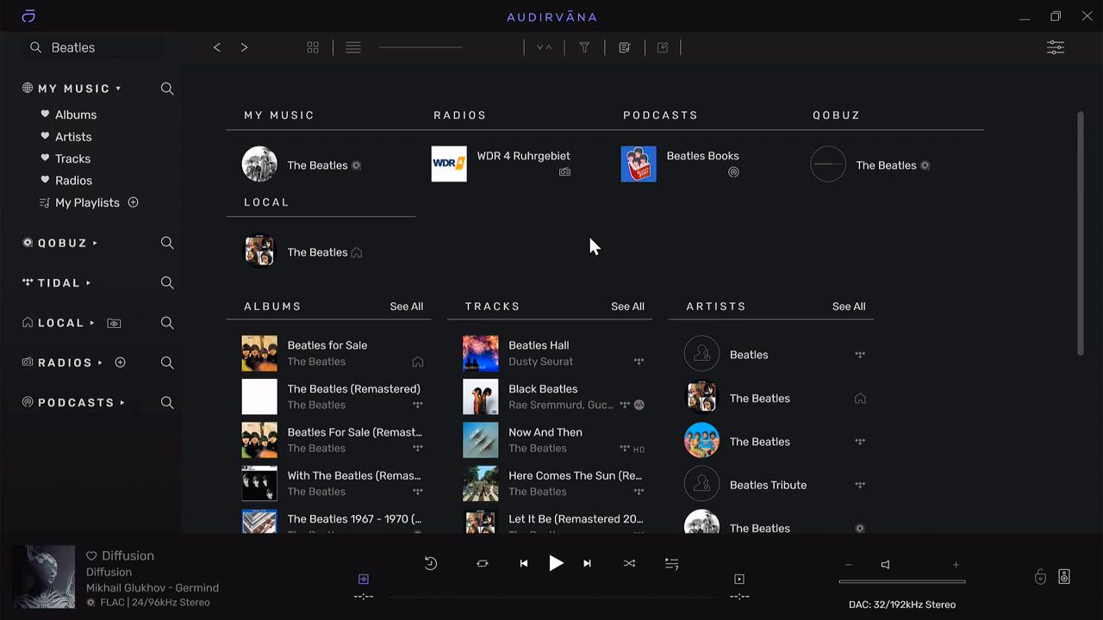
Open My Playlists and scroll to the Qobuz group with Classic Rock and Lazy Morning Jazz.
left_click(86, 123)
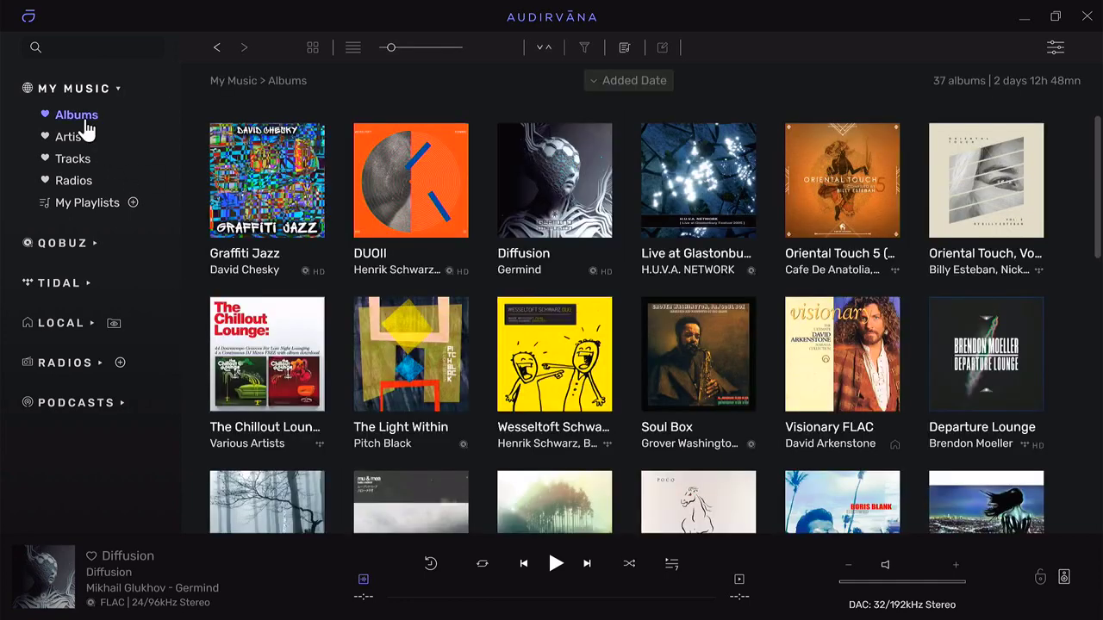
left_click(93, 206)
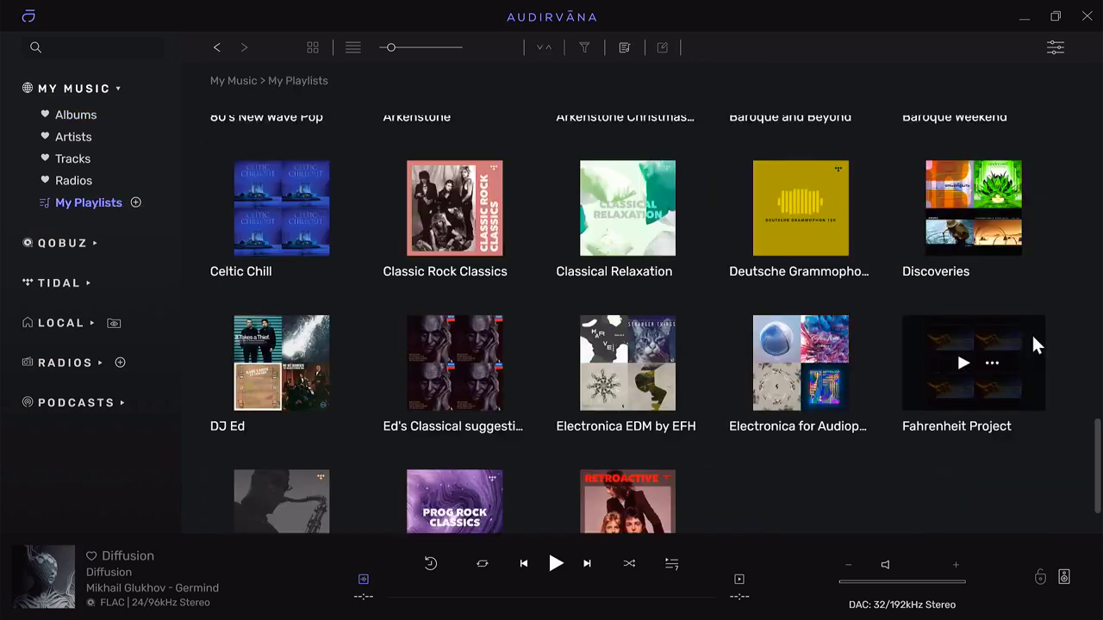
scroll(1094, 186, "up", 1)
scroll(1092, 186, "up", 10)
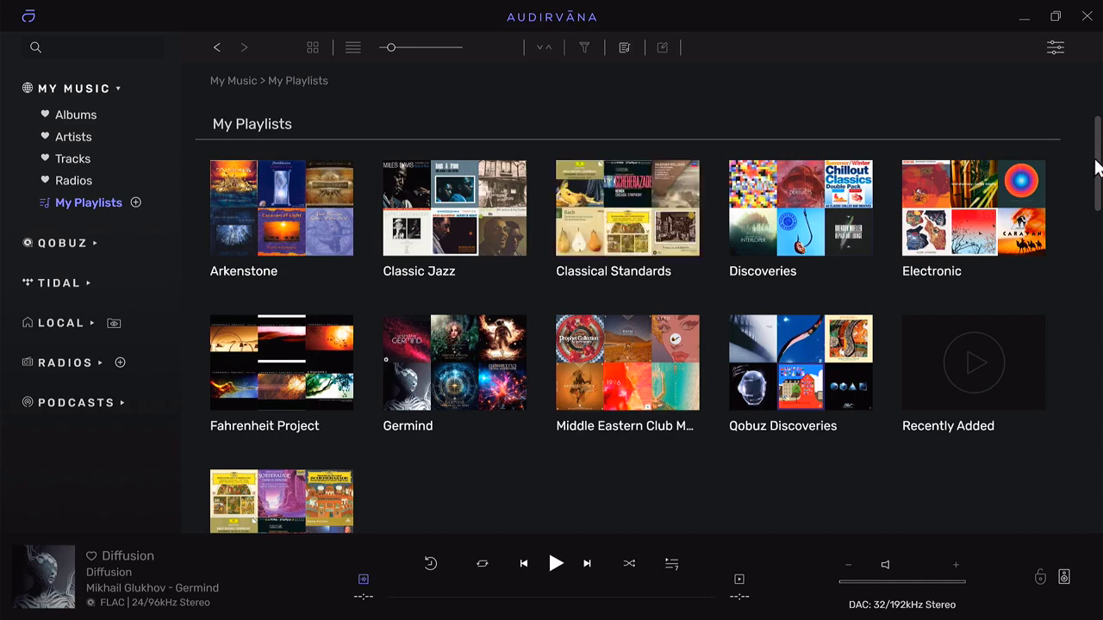
scroll(1094, 181, "down", 10)
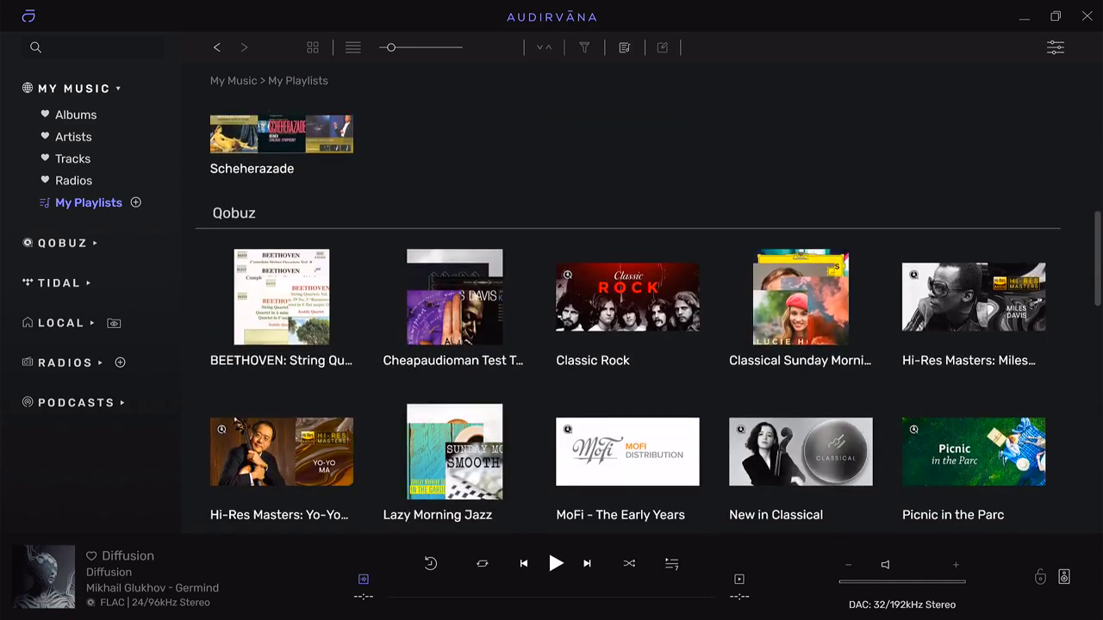
scroll(424, 281, "down", 1)
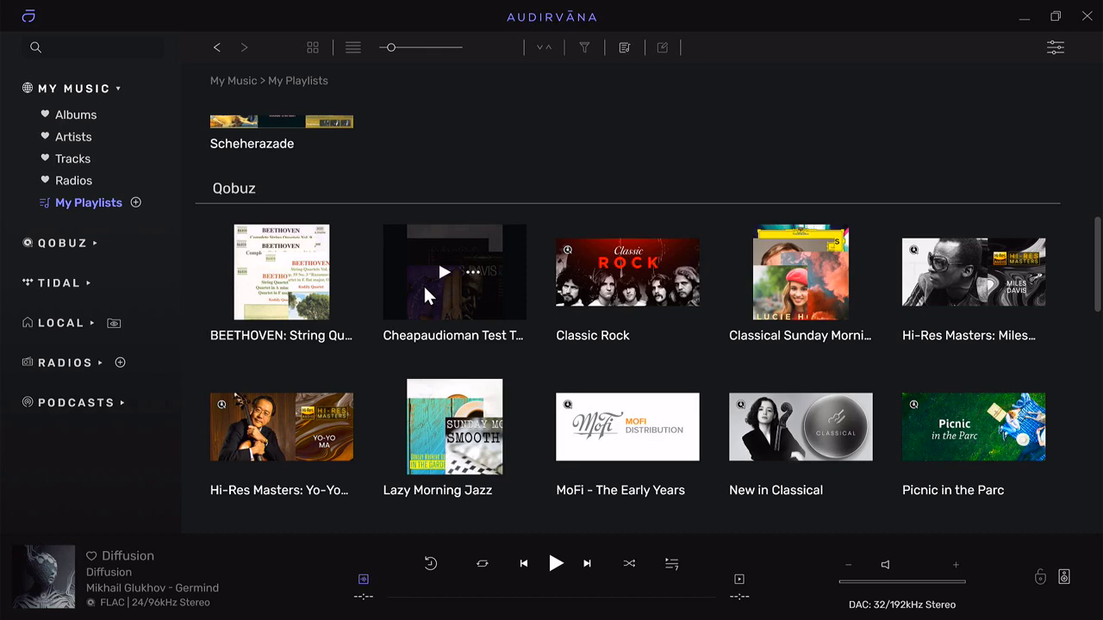
left_click(403, 296)
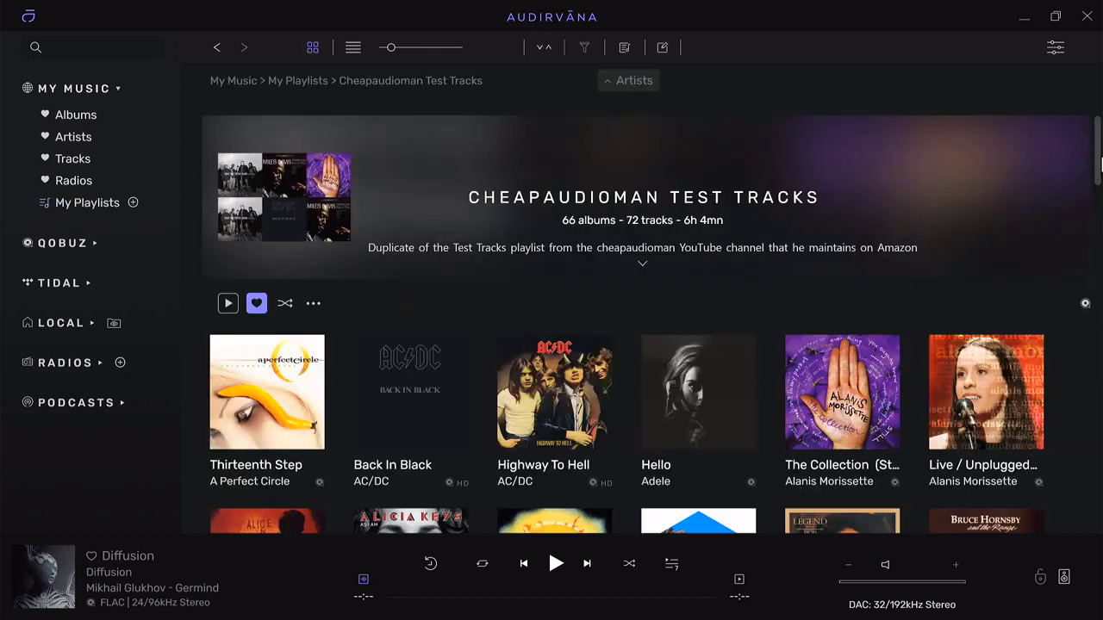
scroll(1096, 170, "down", 1)
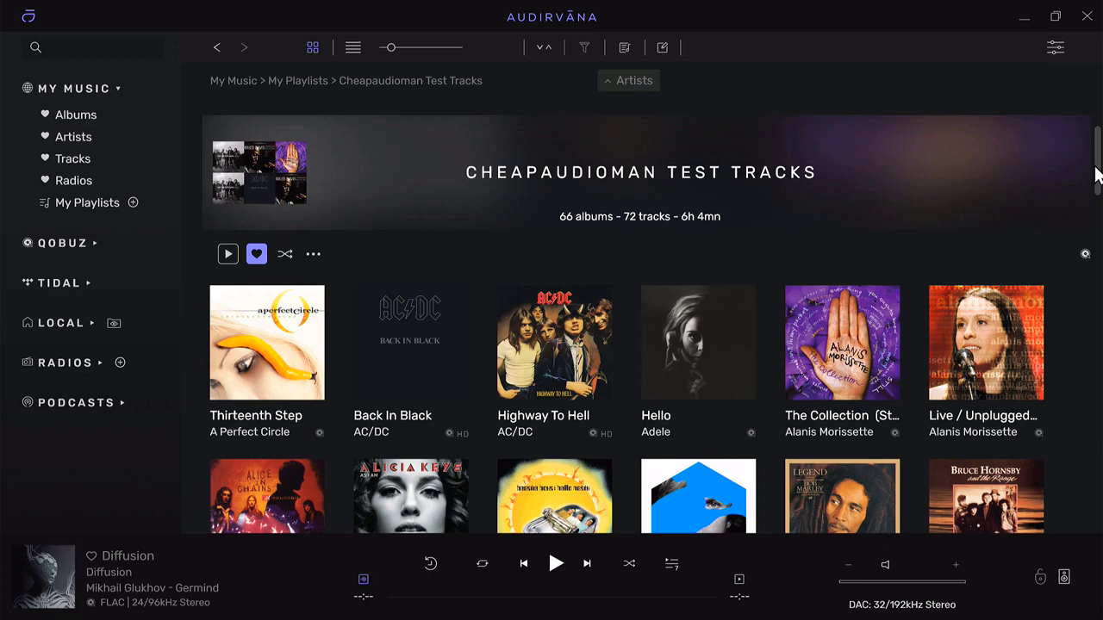
scroll(1094, 169, "up", 1)
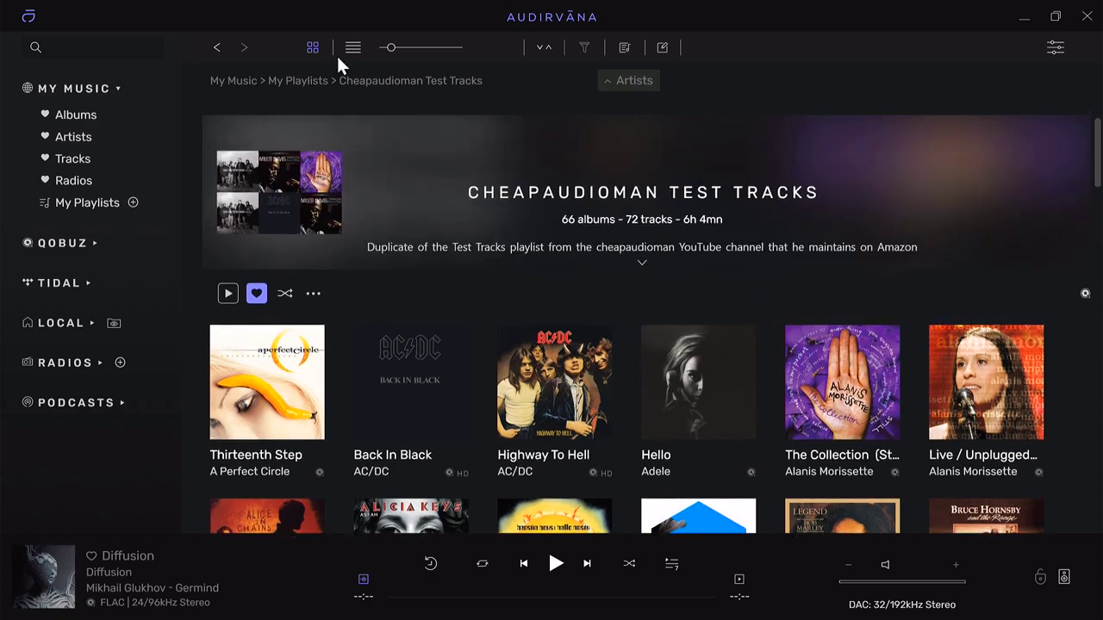
left_click(350, 52)
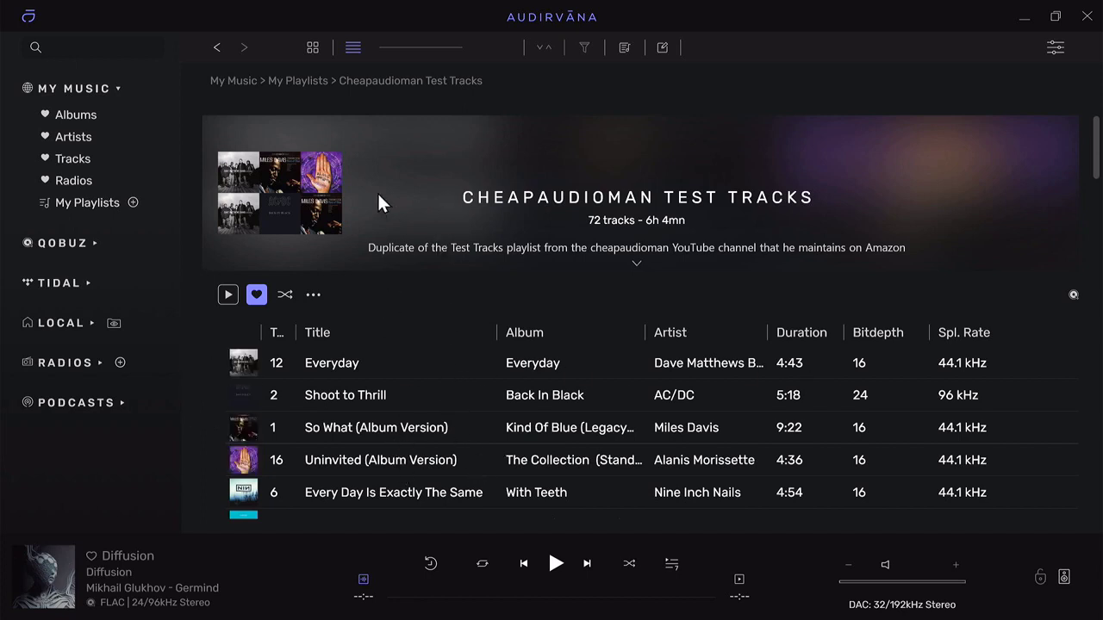
left_click(312, 47)
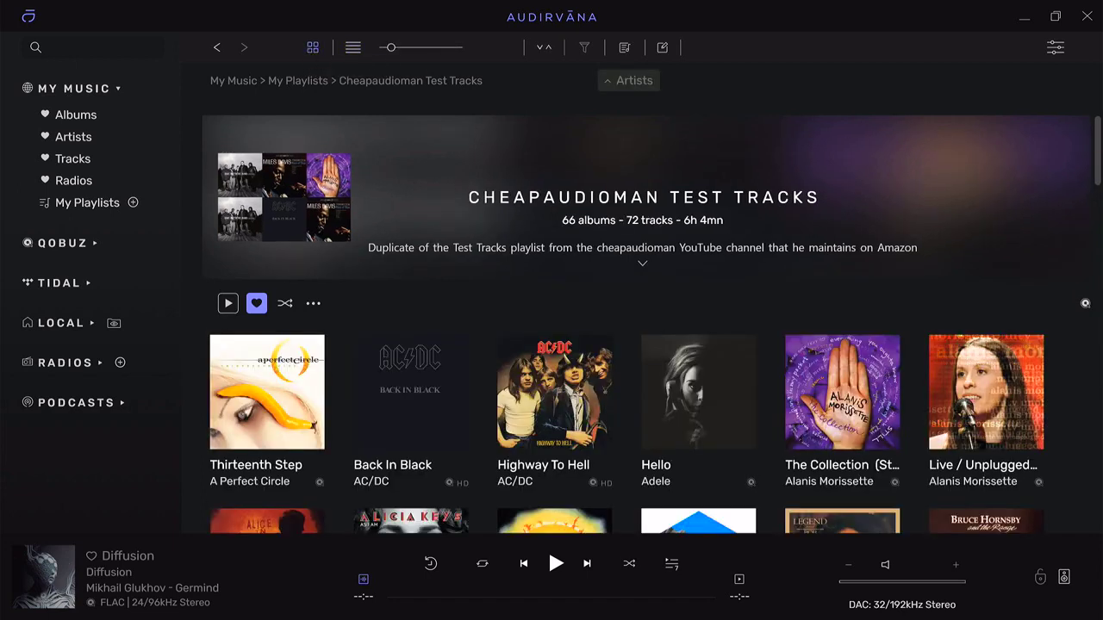
scroll(1099, 147, "down", 2)
scroll(1100, 196, "down", 2)
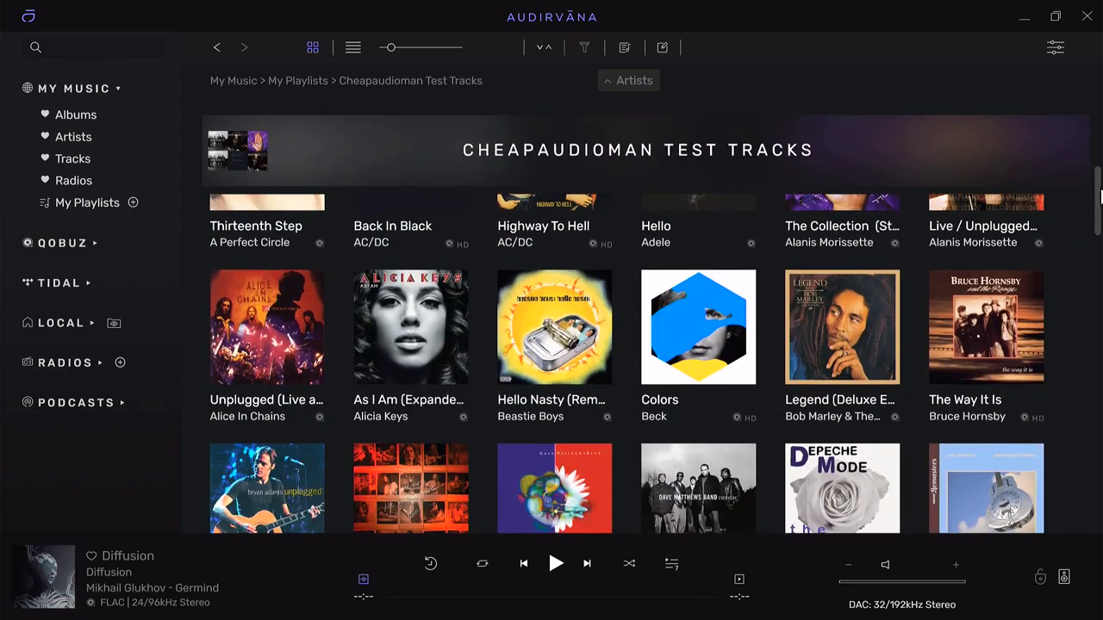
scroll(1100, 191, "up", 3)
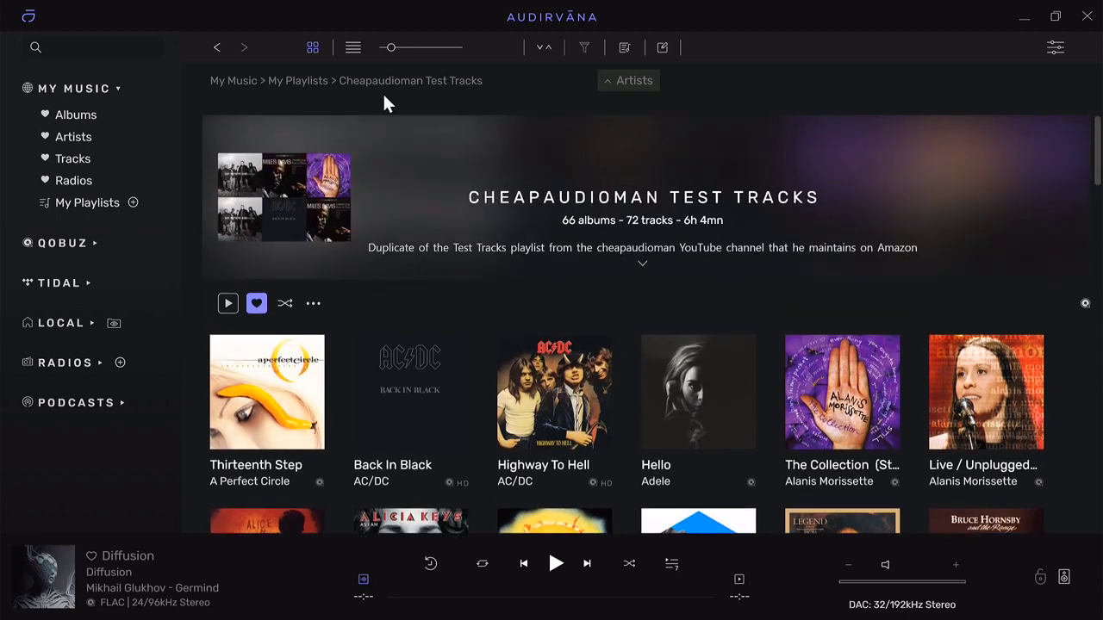
left_click(297, 81)
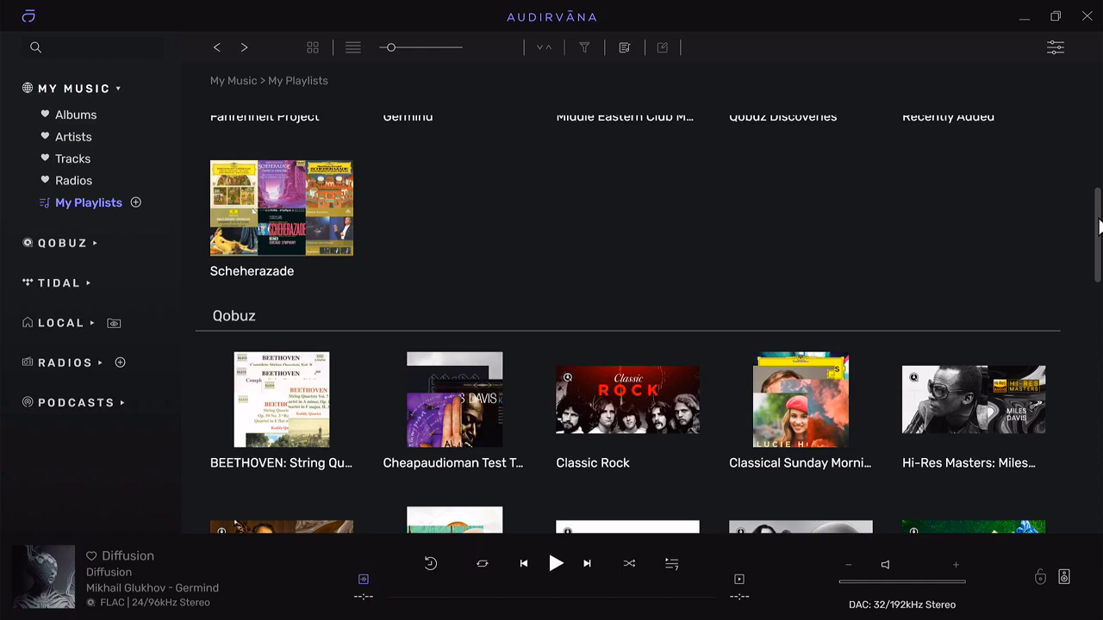
Scroll My Playlists to the top and show the 37-album My Music Albums library.
left_click_drag(1098, 226, 1097, 103)
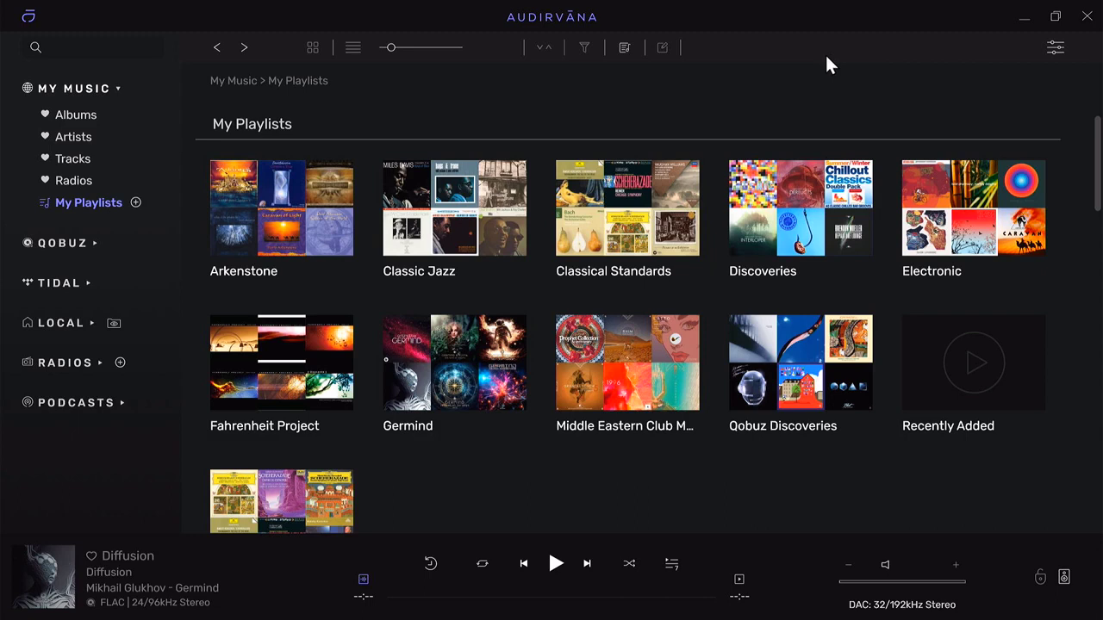
left_click(76, 115)
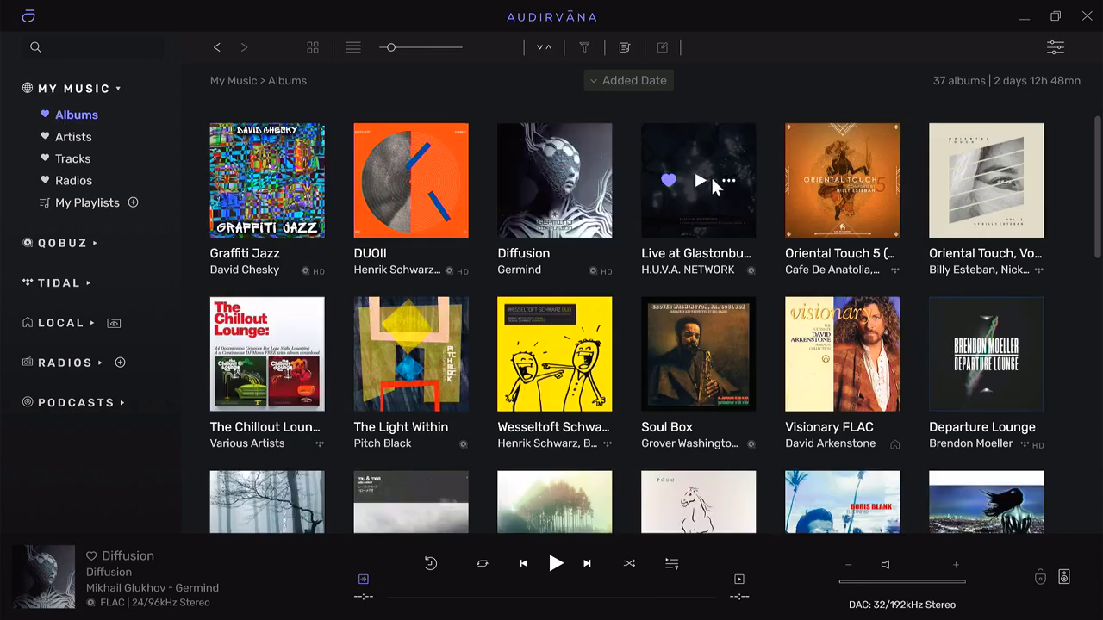
left_click(1064, 576)
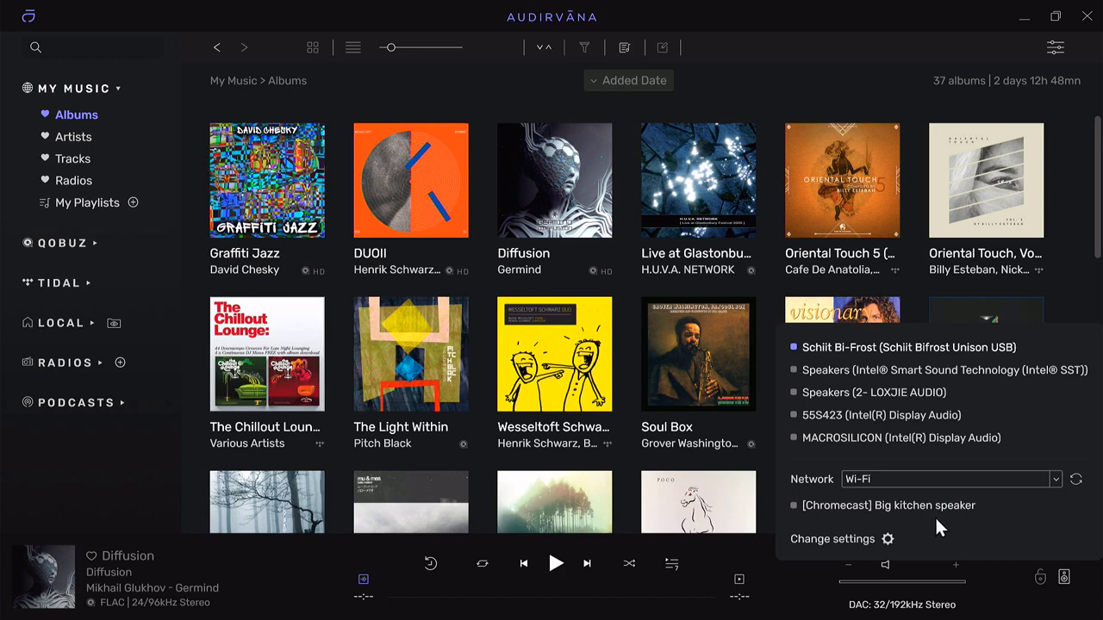
left_click(992, 583)
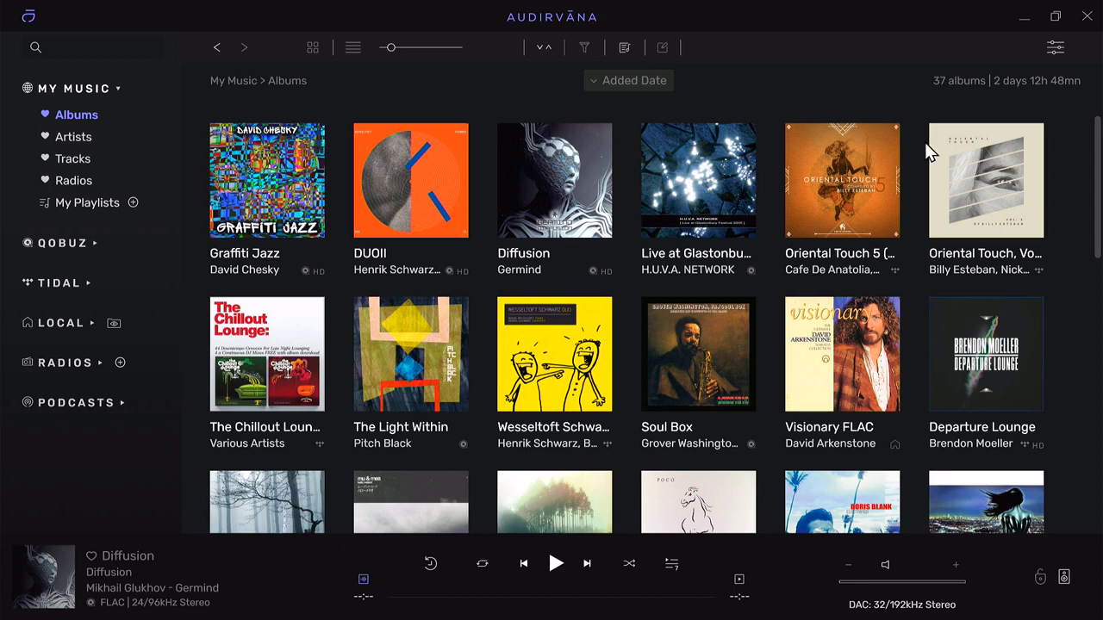
mouse_move(855, 354)
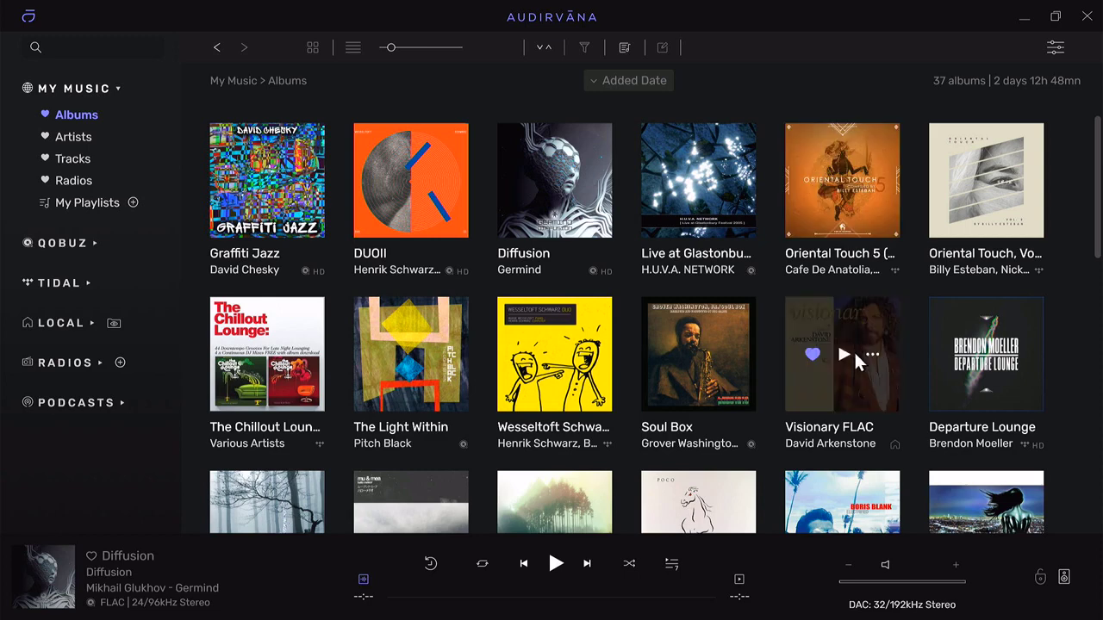